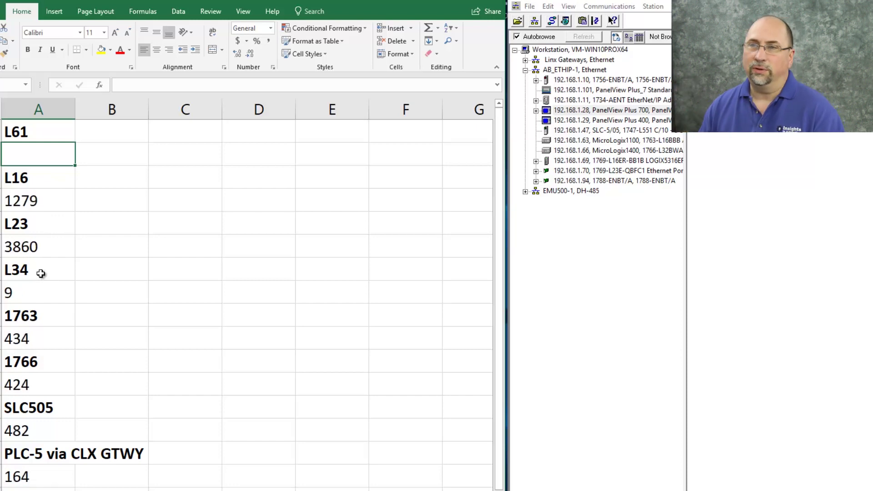
left_click(51, 317)
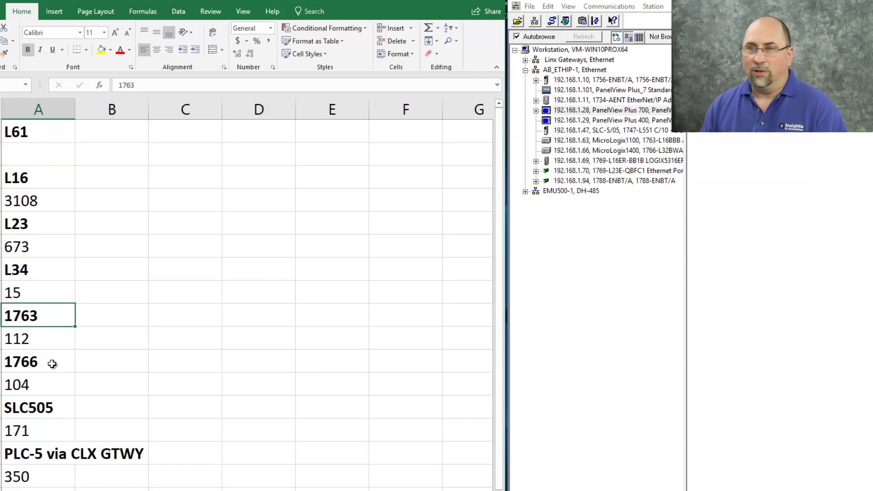
left_click(53, 358)
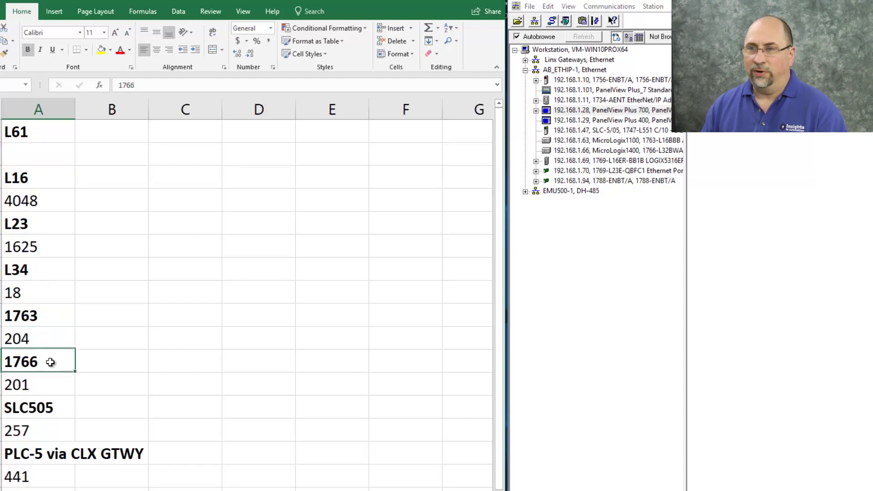
left_click(63, 404)
left_click(62, 456)
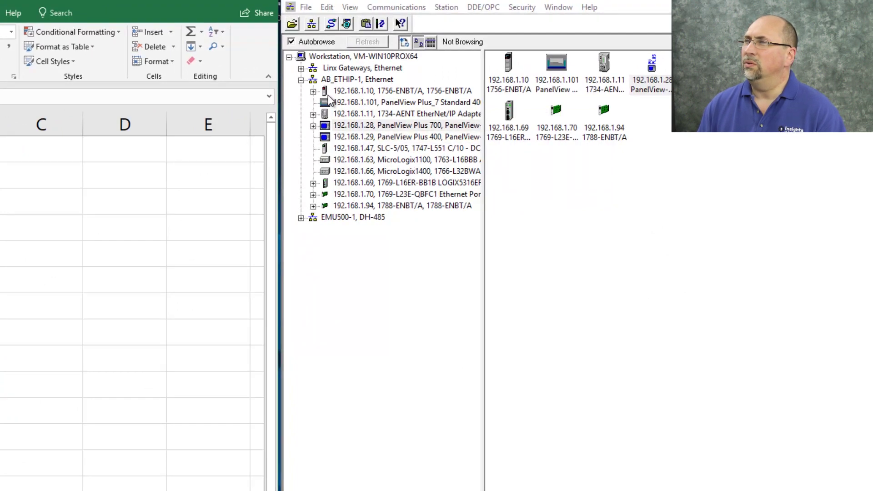
In RSLinx, create a DDE/OPC topic named L61 for the slot 00 1756-L61 controller in the 192.168.1.10 backplane, using it as data source.
left_click(314, 91)
double_click(337, 102)
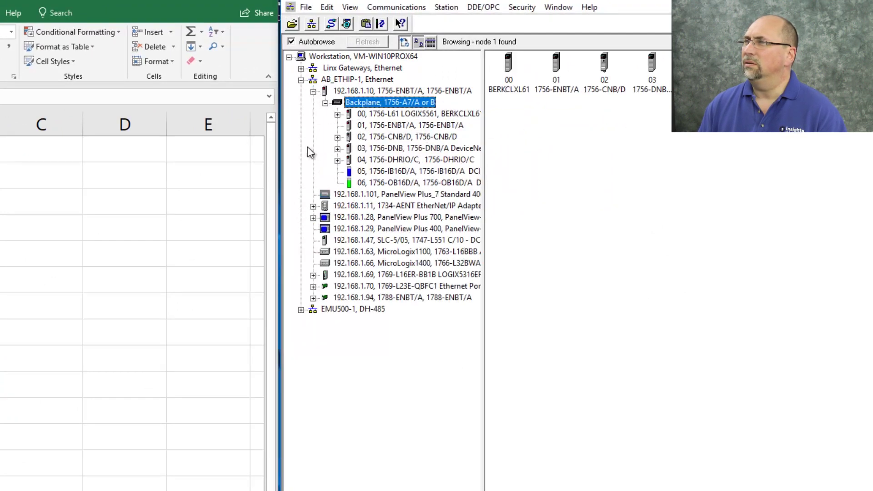
left_click(396, 114)
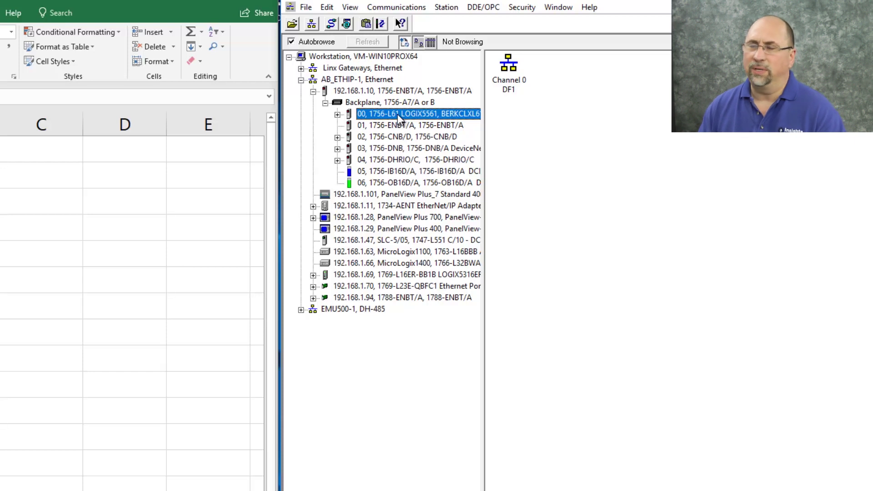
right_click(397, 114)
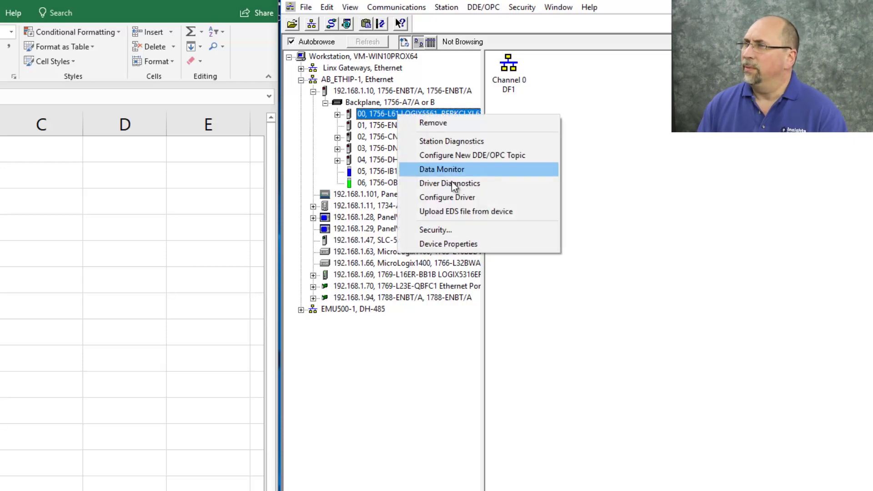
left_click(487, 155)
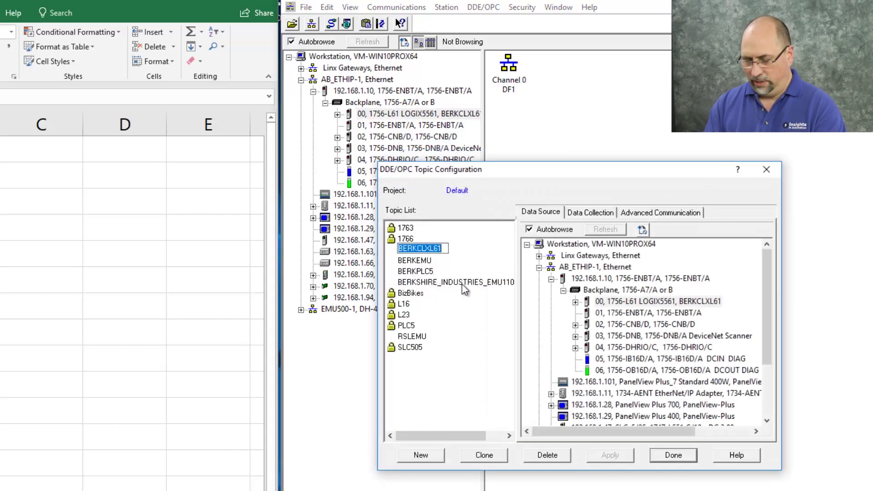
type("L")
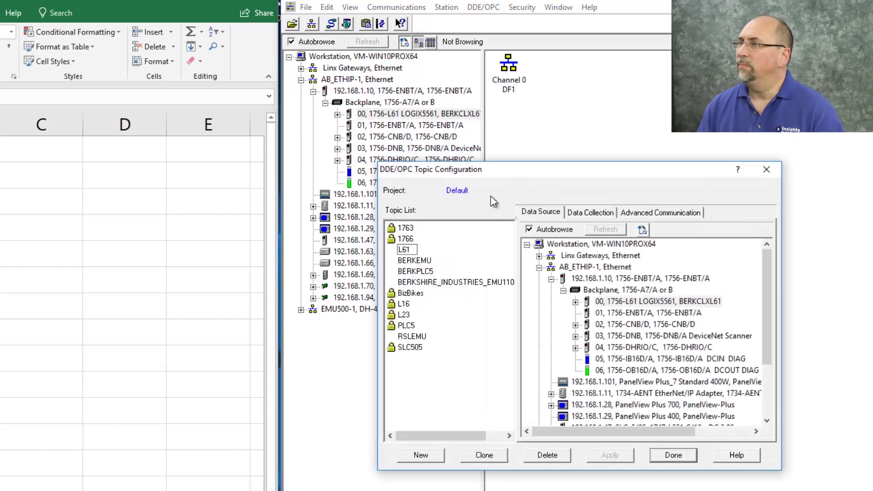
left_click(626, 303)
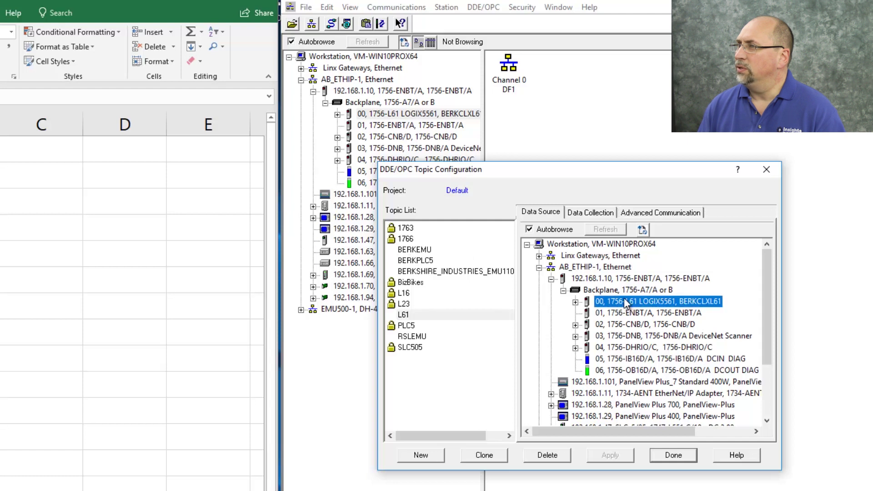
Set the L61 topic's polled messages rate to 50 ms, save the topic update and finish the topic configuration.
left_click(600, 214)
double_click(655, 273)
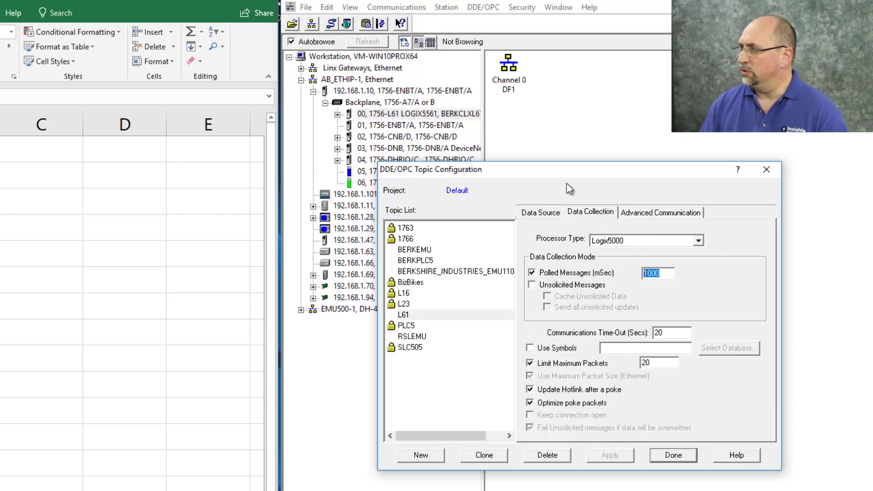
type("50")
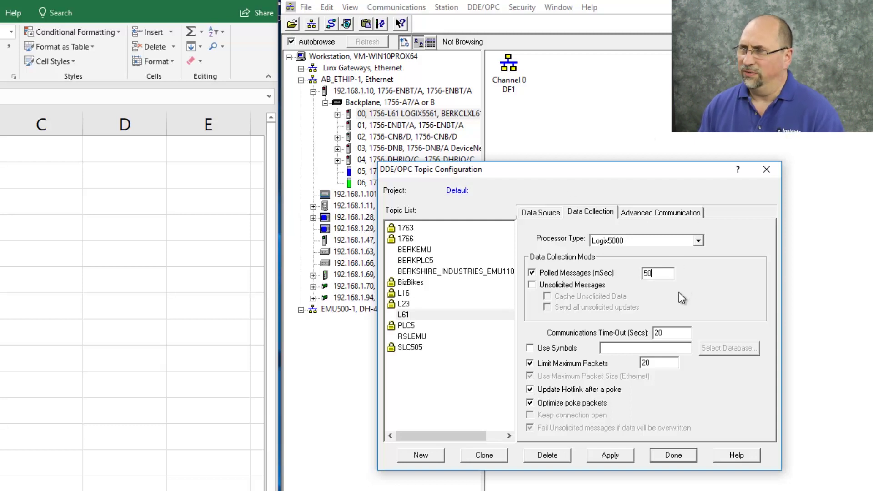
left_click(610, 455)
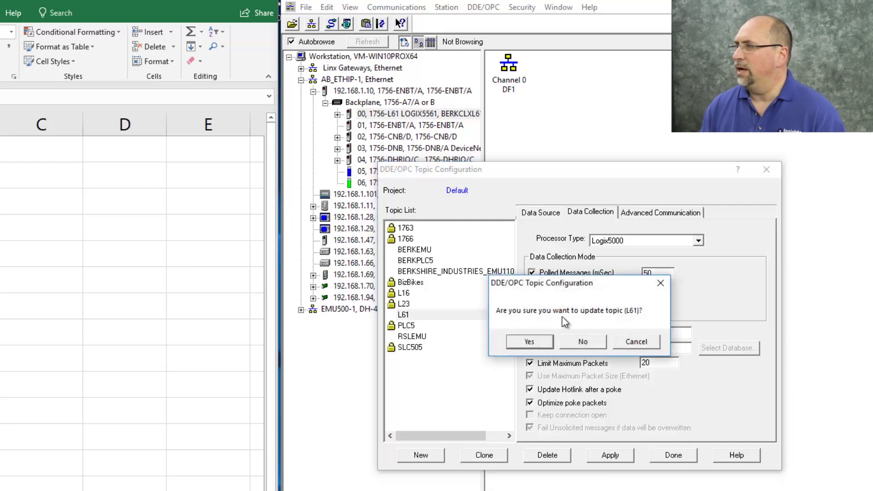
left_click(532, 342)
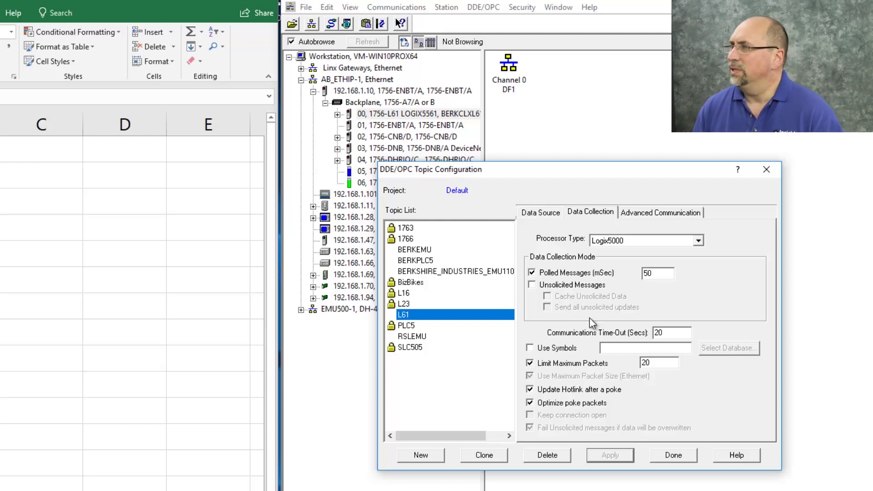
left_click(674, 455)
Start copying a DDE/OPC link and expand the L61 topic under the RSLinx OPC Server.
left_click(326, 9)
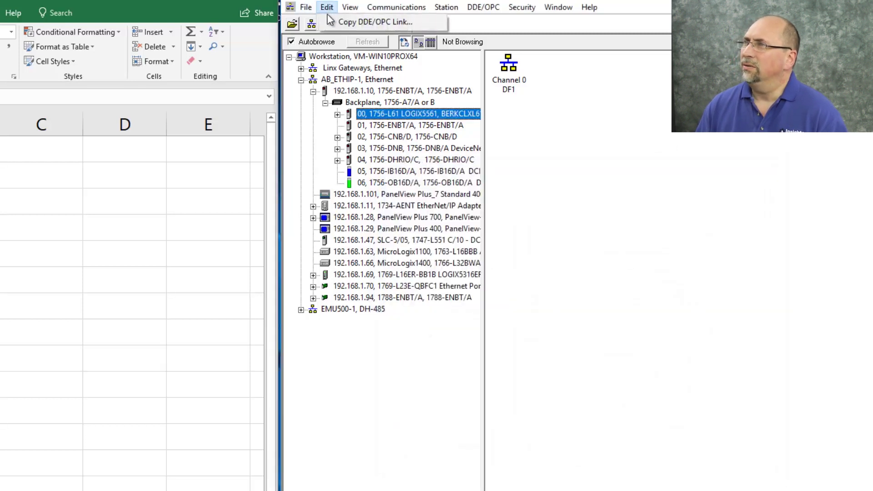
left_click(380, 22)
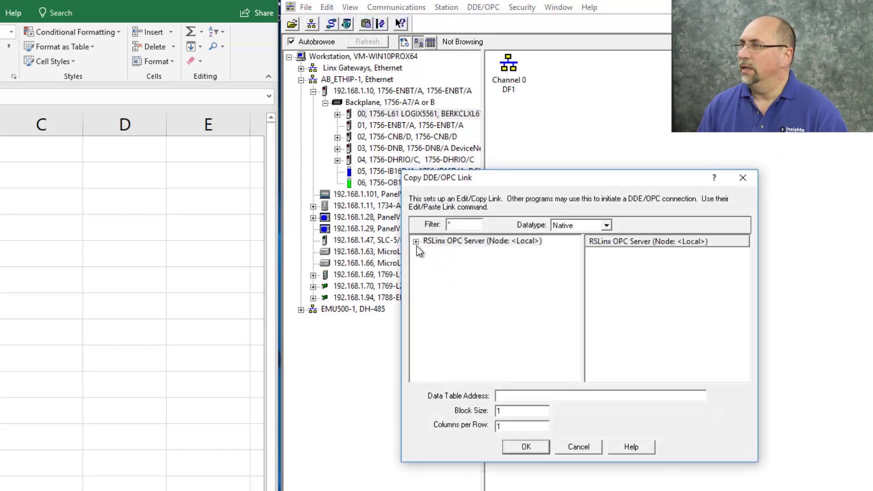
left_click(416, 242)
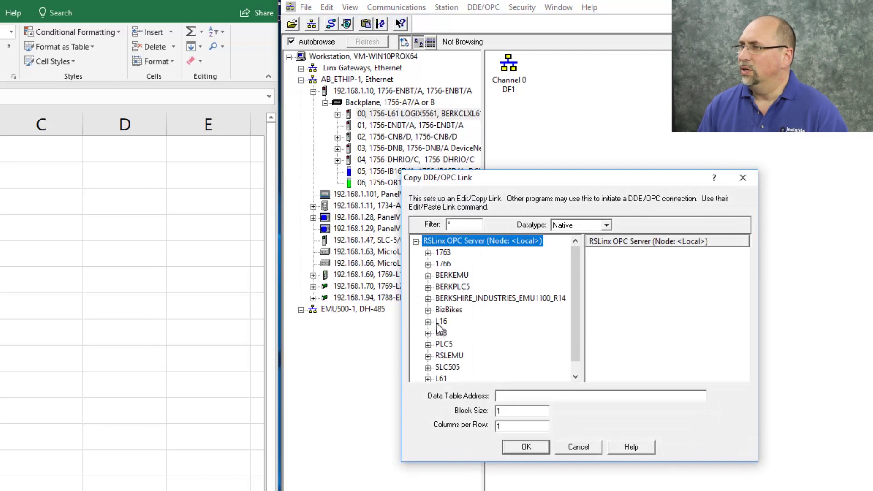
scroll(525, 346, "down", 1)
left_click(440, 368)
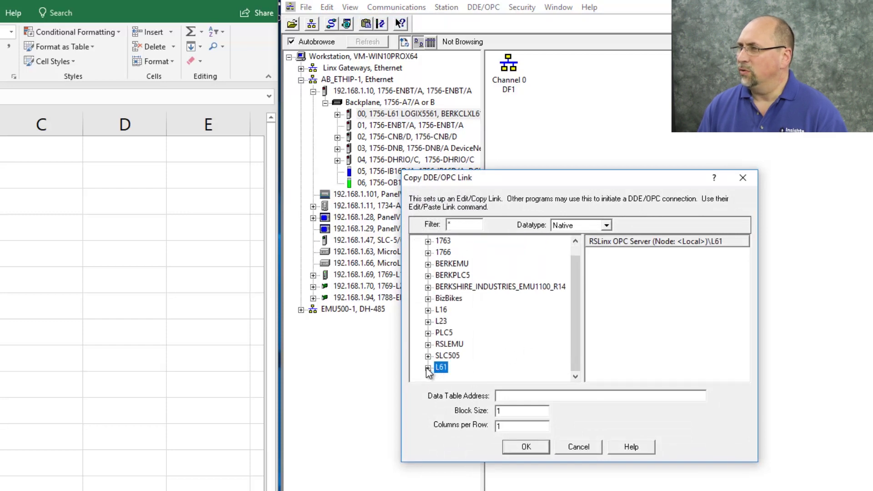
left_click(428, 368)
left_click(439, 368)
Copy the DDE/OPC link of the SYS_WIDE.TIMER_5000MS.ACC tag from the L61 topic's online tags.
scroll(517, 337, "down", 11)
scroll(519, 336, "down", 9)
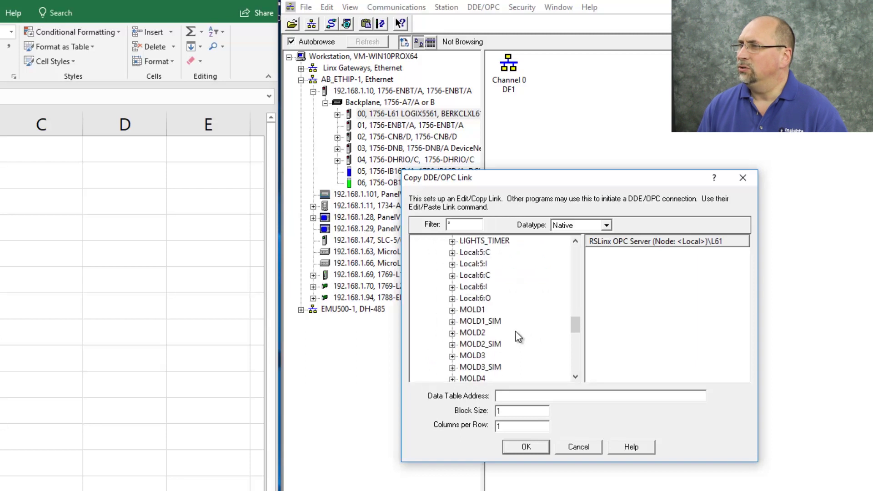
scroll(519, 337, "down", 2)
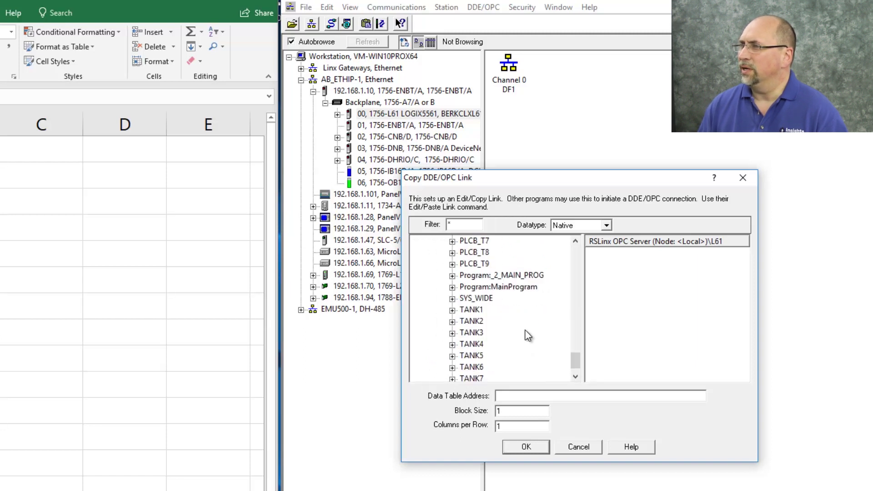
left_click(452, 298)
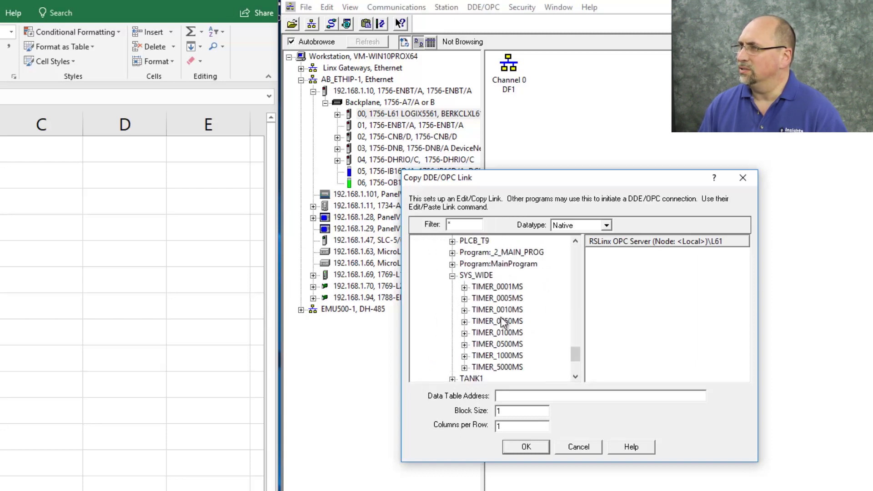
left_click(476, 275)
scroll(552, 352, "down", 2)
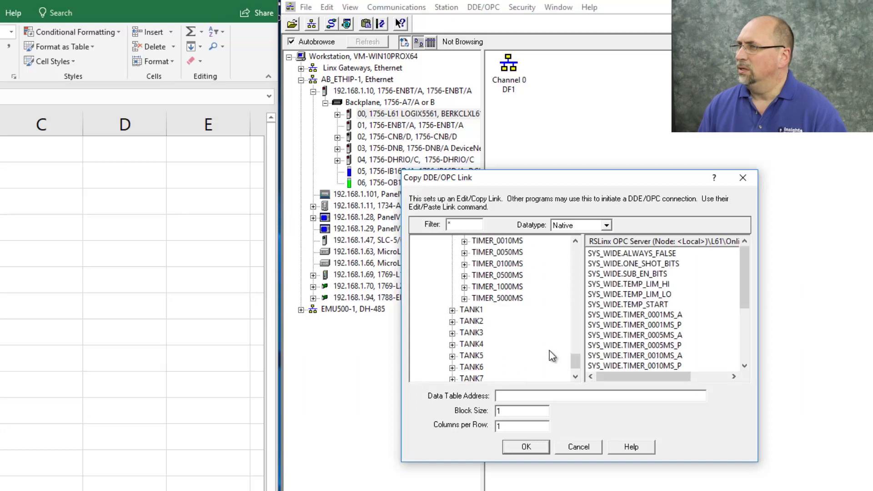
left_click(510, 288)
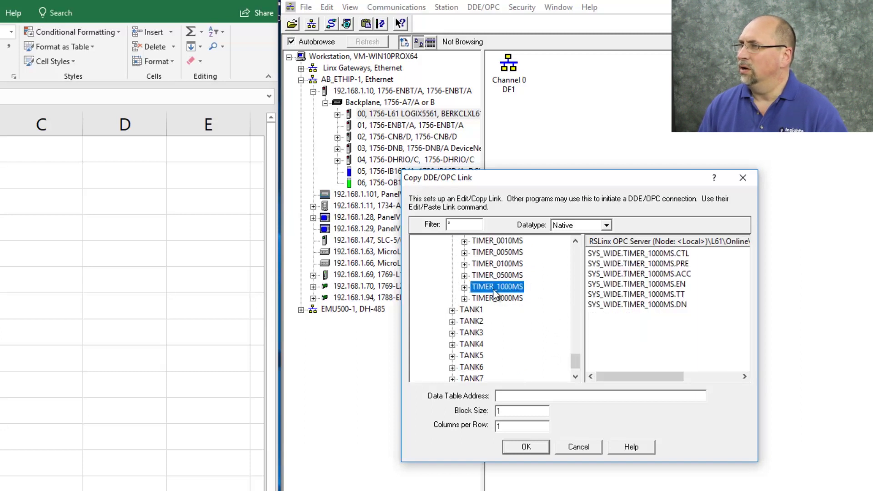
left_click(466, 299)
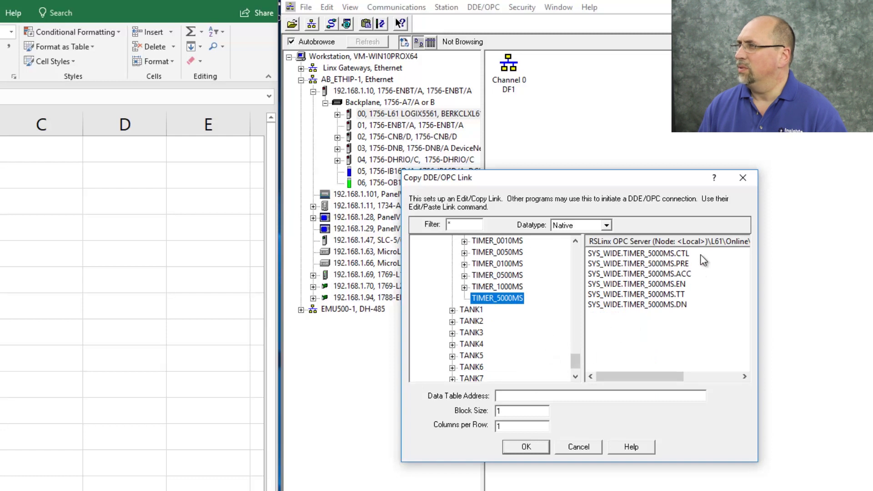
left_click(688, 275)
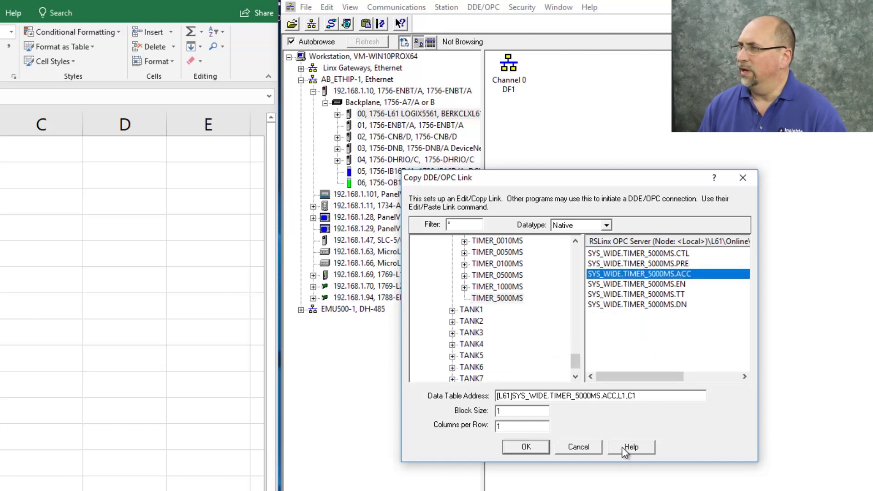
left_click(526, 448)
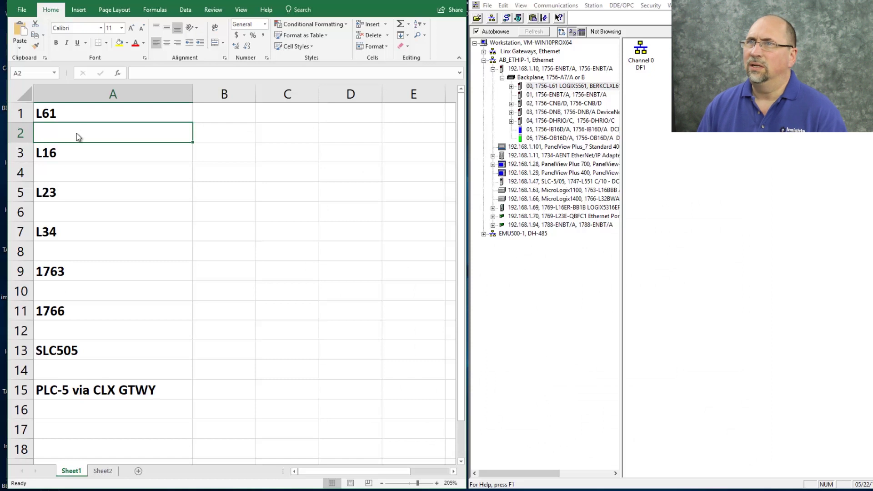
In Excel, paste the copied tag into cell A2 under the L61 heading as a Unicode Text link.
right_click(77, 133)
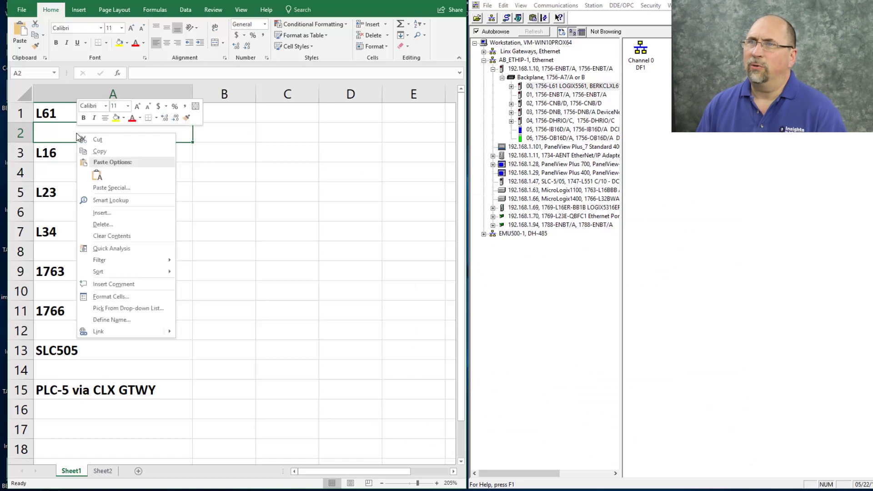
left_click(114, 187)
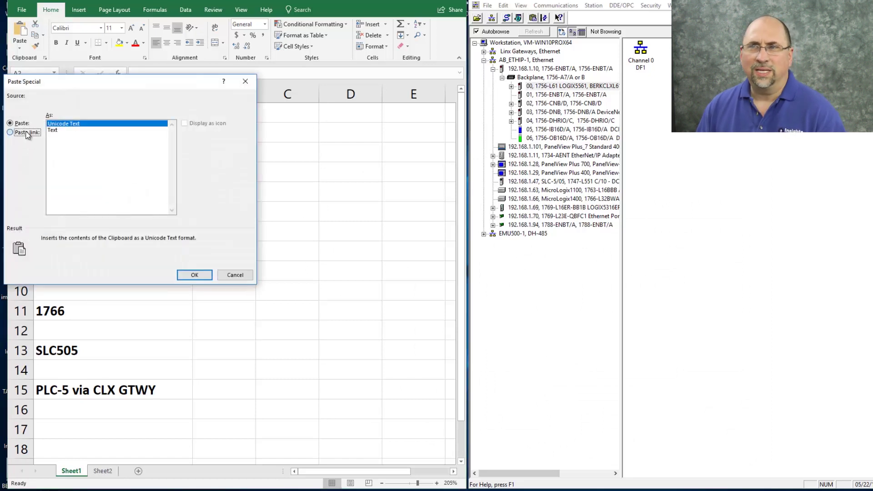
left_click(28, 132)
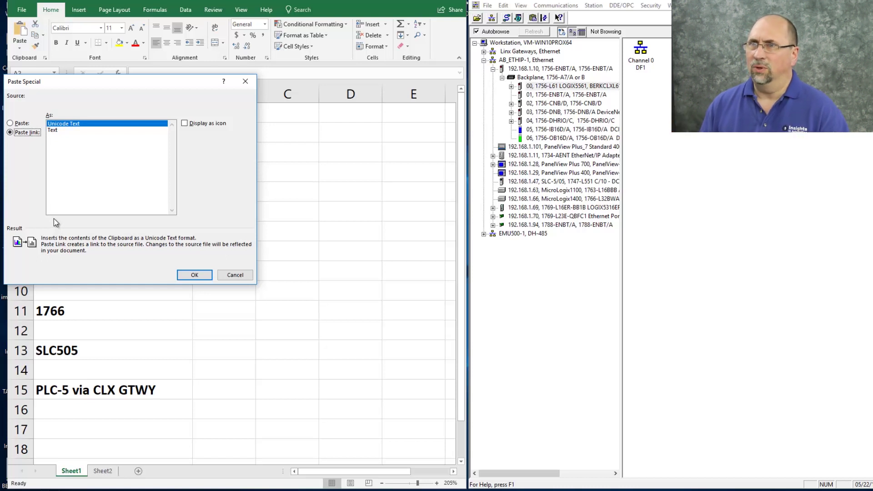
left_click(182, 274)
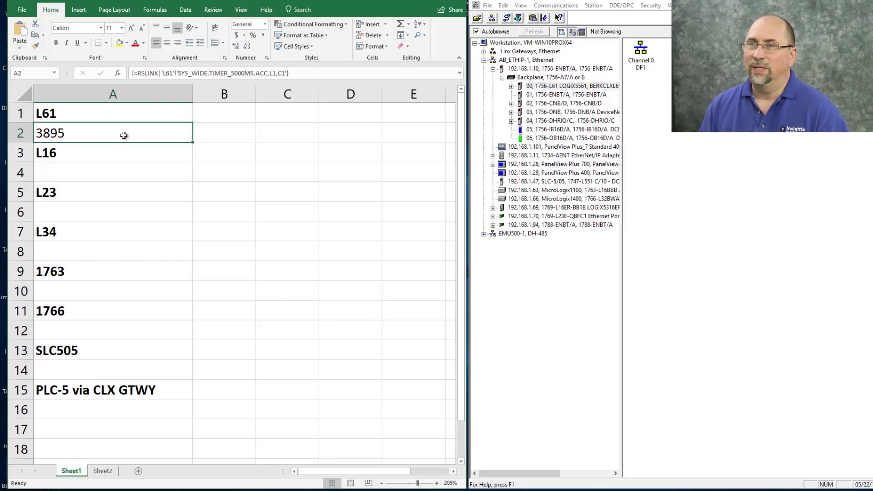
Copy the full RSLINX link formula text of cell A2 and keep it as an array formula.
left_click(317, 69)
left_click_drag(317, 69, 140, 74)
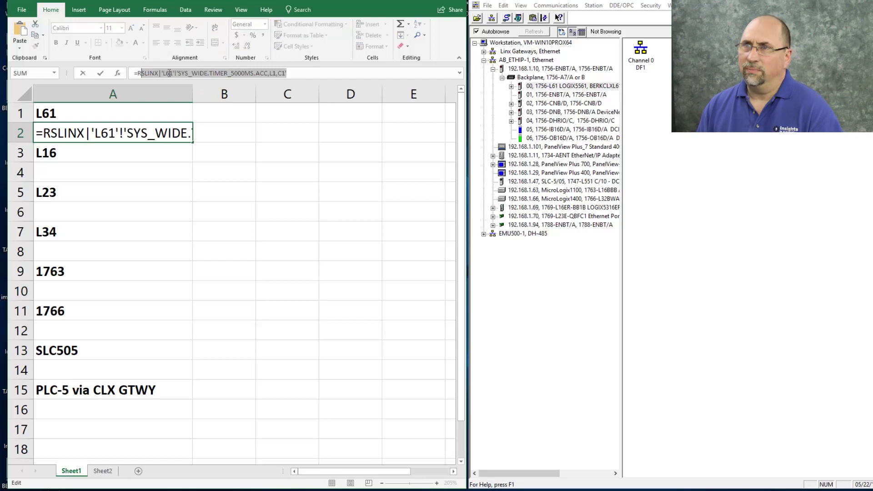
left_click(306, 71)
left_click_drag(314, 70, 144, 67)
key("ctrl+c")
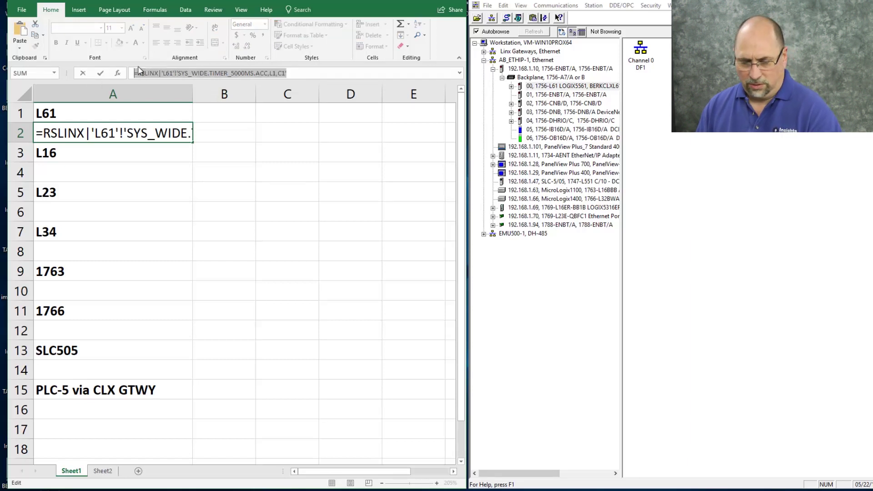
key("ctrl+shift+Return")
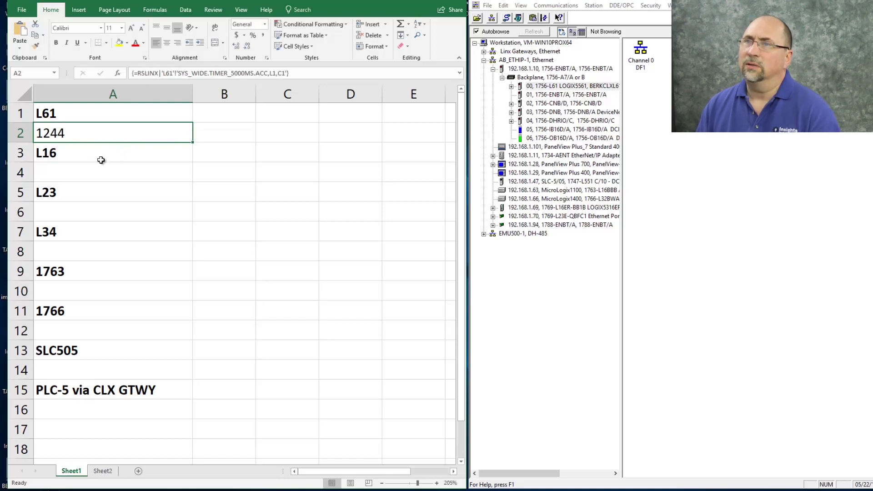
Paste the L61 link formula into cells A4, A6 and A8 beneath the L16, L23 and L34 headings.
key("Down")
key("Down")
key("ctrl+v")
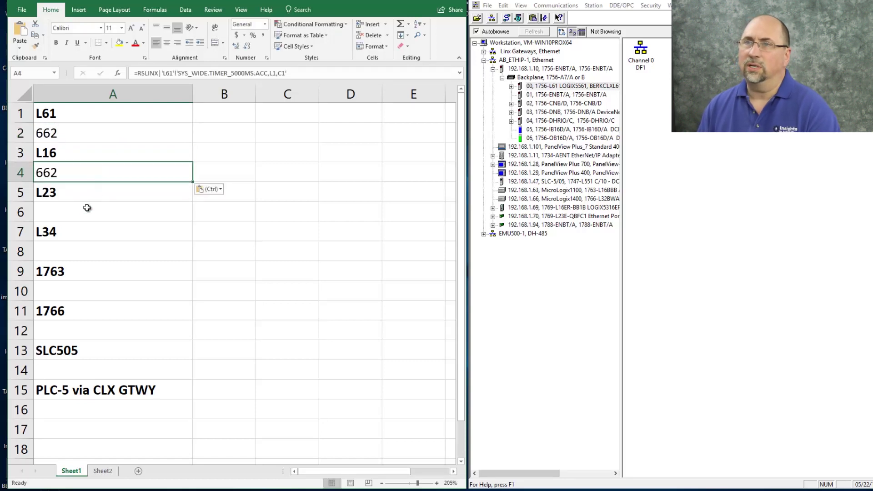
left_click(86, 209)
key("ctrl+v")
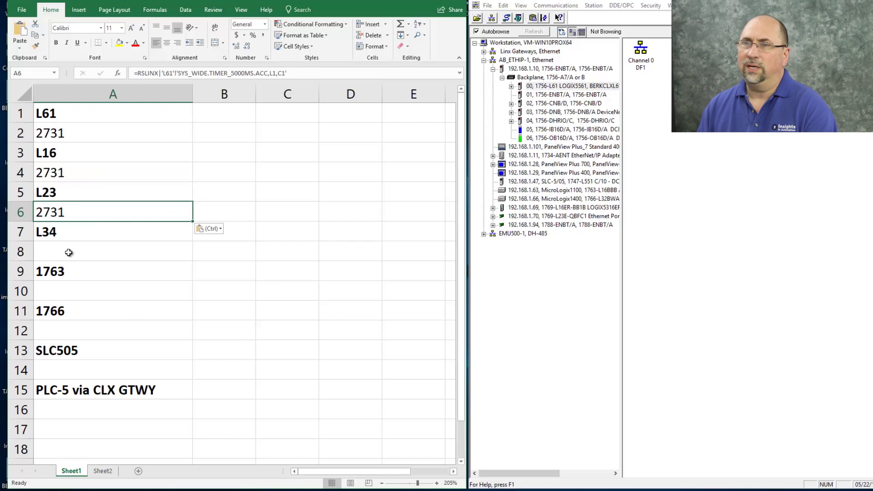
left_click(69, 251)
key("ctrl+v")
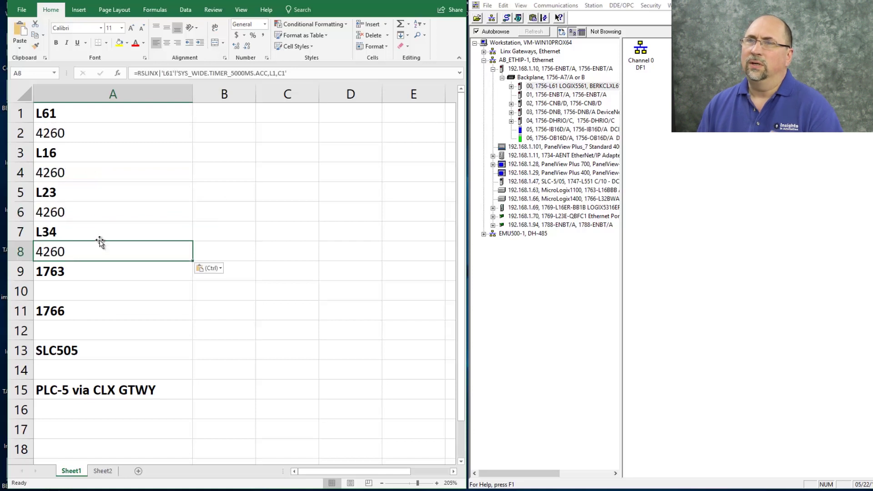
Change the topic name in cell A4's RSLINX link formula to L16, matching the heading above it.
left_click(80, 210)
left_click(68, 168)
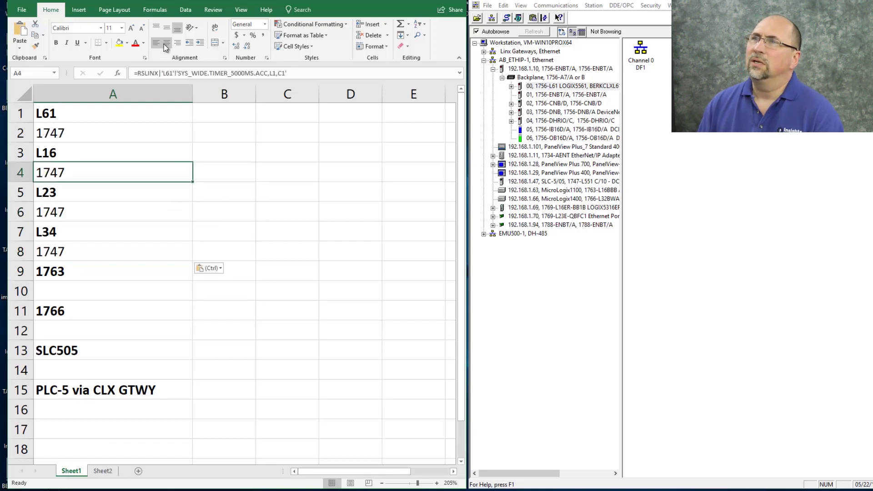
left_click(167, 73)
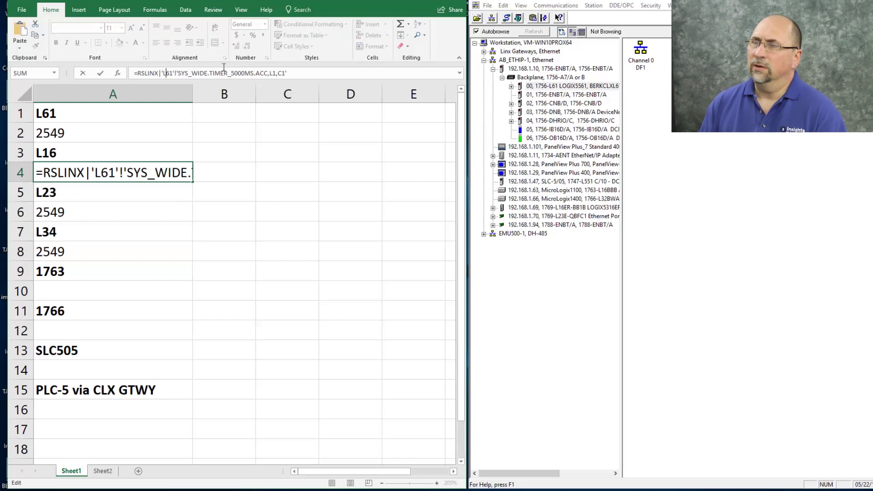
key("Delete")
key("Return")
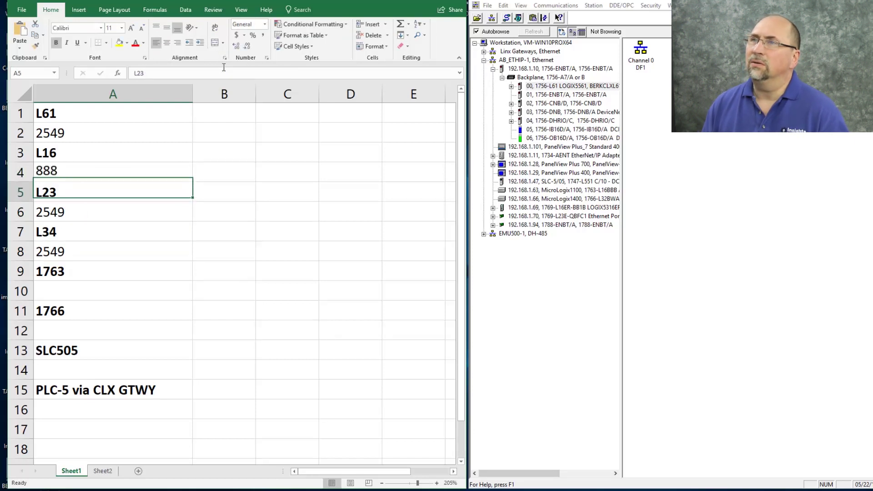
Change the topic name in cell A6's RSLINX link formula to L23.
double_click(91, 212)
left_click(175, 73)
key("Delete")
key("Delete")
type("23")
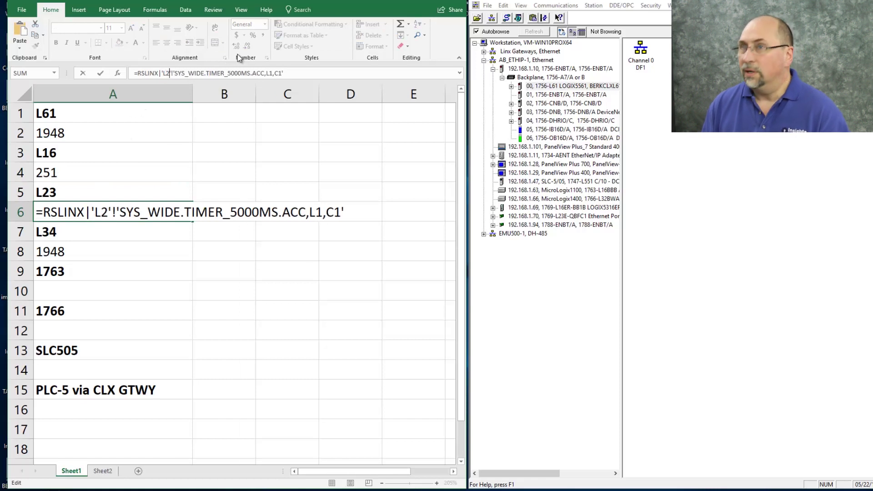
key("Return")
In RSLinx, copy the DDE/OPC link of the Program:Bend.Motion.ACC tag from the BizBikes topic's online tags.
left_click(149, 244)
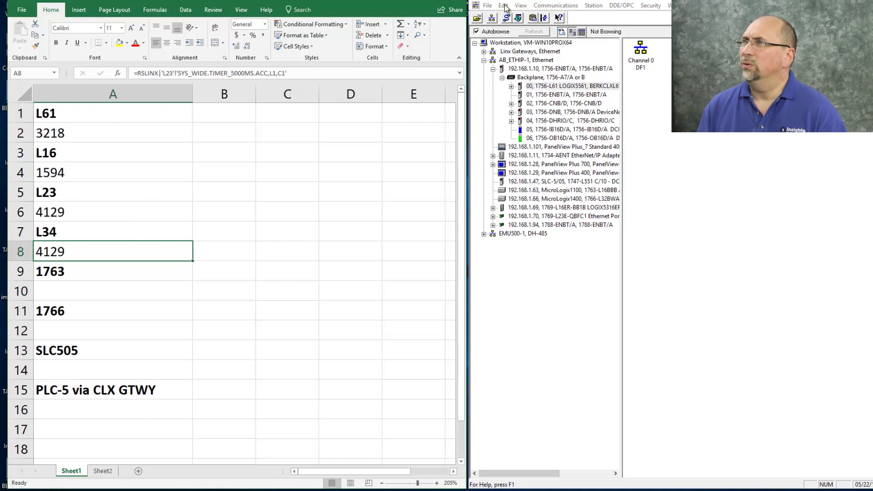
left_click(513, 18)
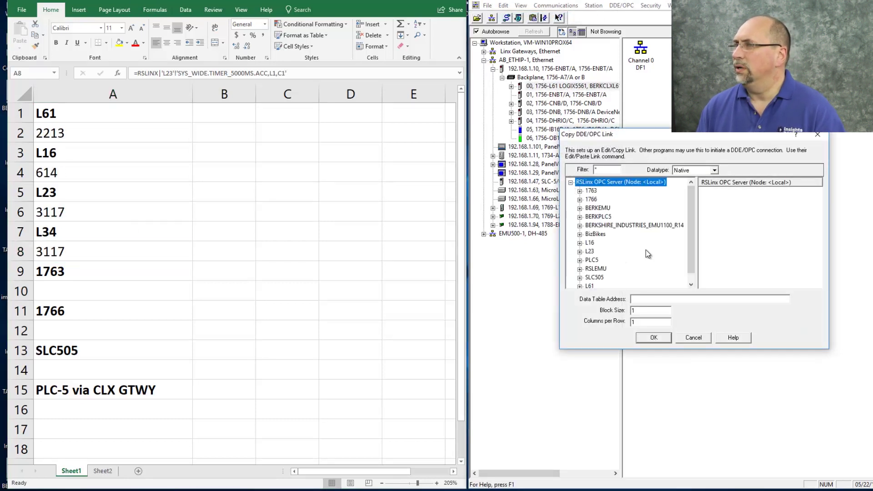
scroll(646, 250, "down", 1)
left_click(580, 225)
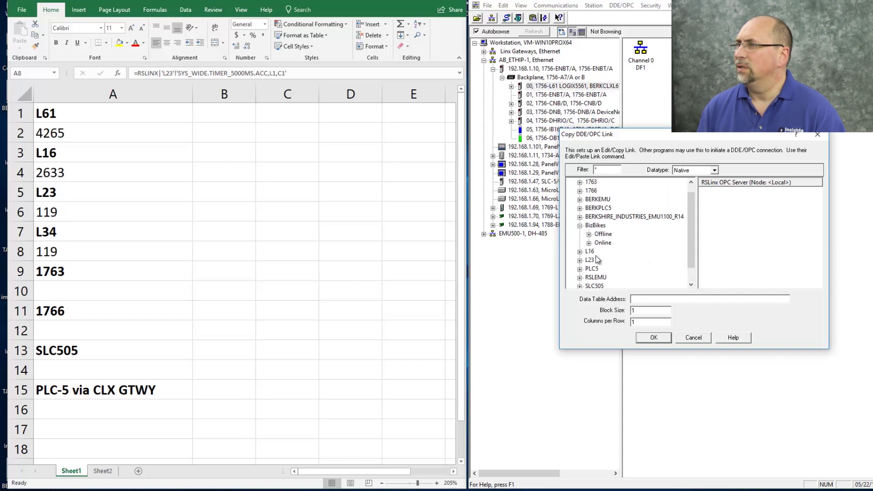
left_click(590, 242)
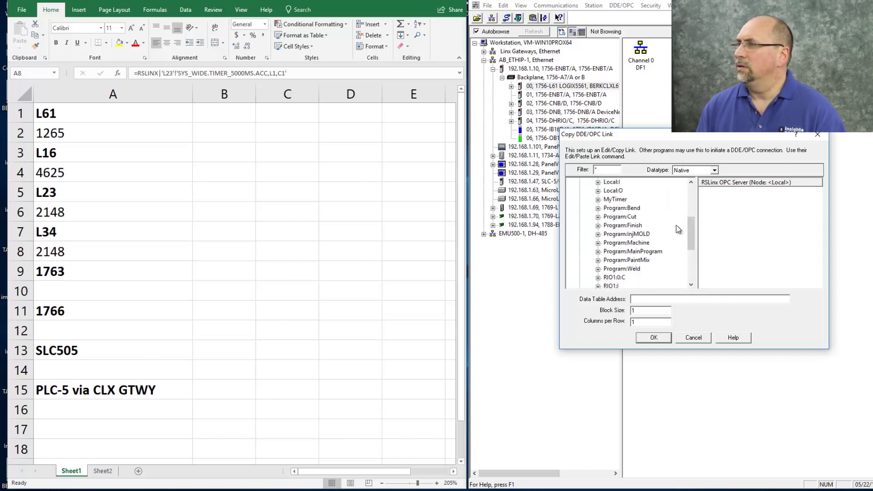
left_click(598, 234)
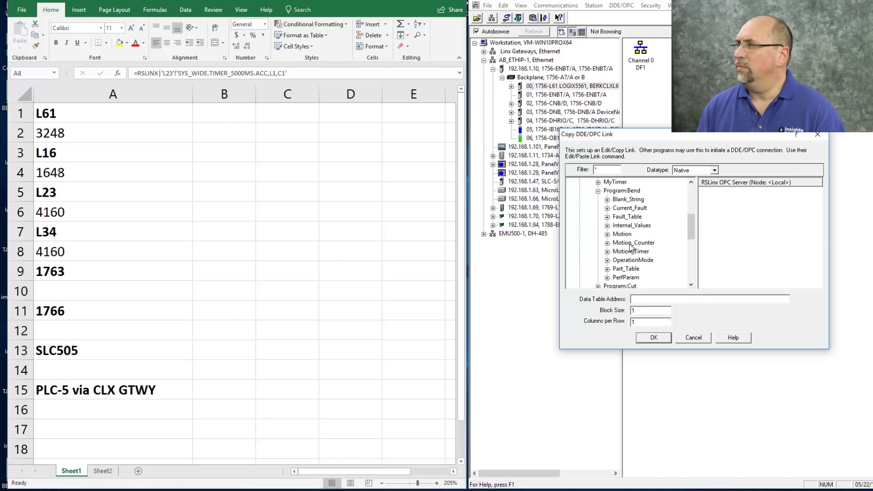
left_click(623, 234)
left_click(758, 192)
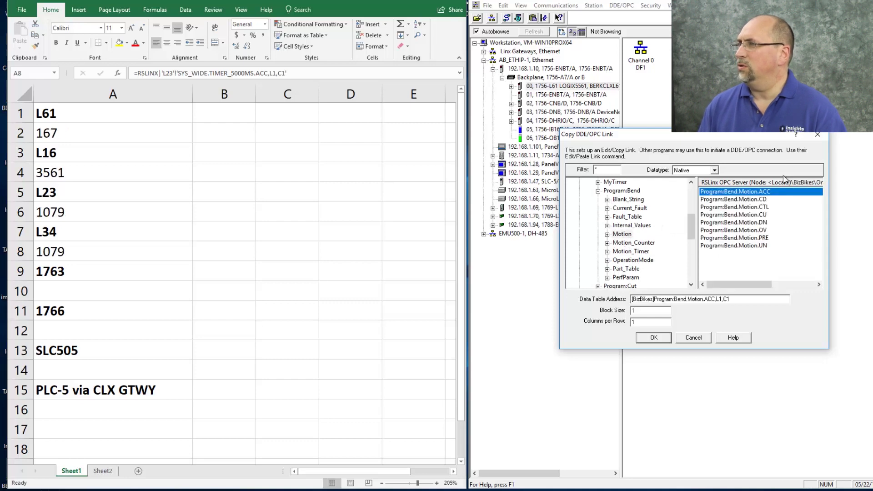
left_click(654, 337)
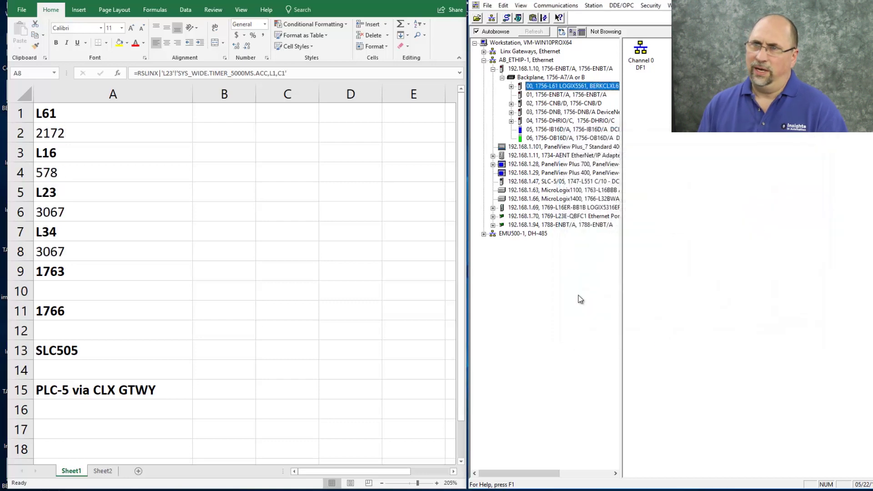
In Excel, replace the content of cell A8 under the L34 heading with the copied BizBikes tag as a pasted link.
left_click(162, 248)
right_click(164, 248)
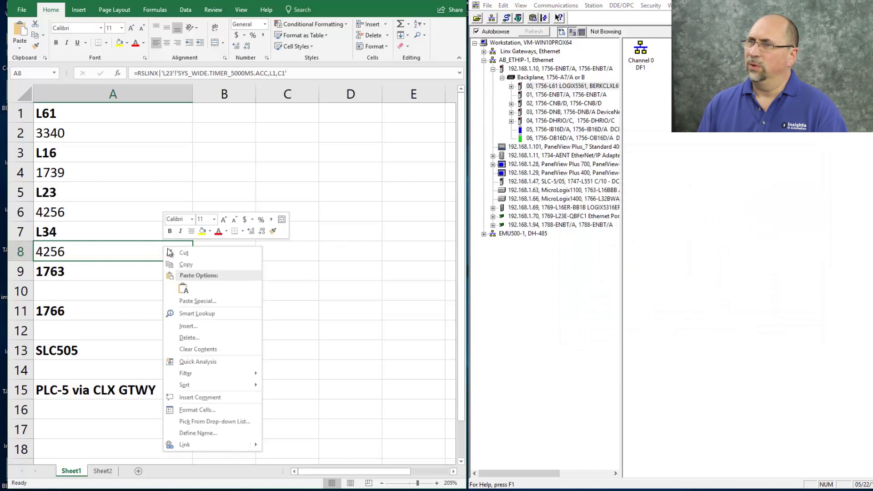
left_click(202, 301)
left_click(95, 247)
left_click(265, 389)
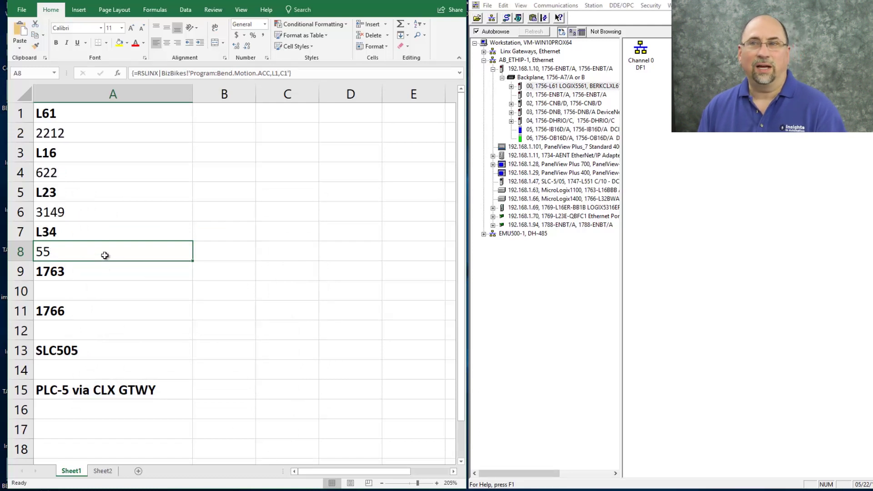
In RSLinx, copy the DDE/OPC link of timer accumulator T4:30.ACC from the 1763 topic's online data files.
left_click(98, 290)
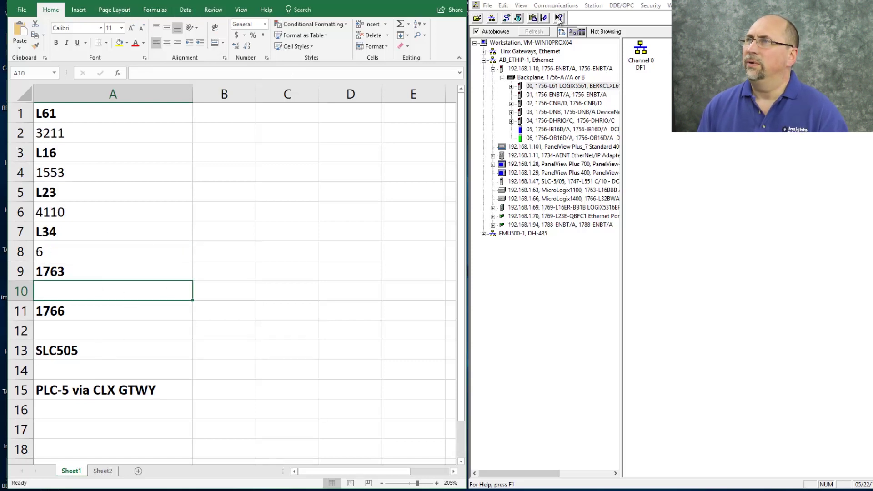
left_click(504, 6)
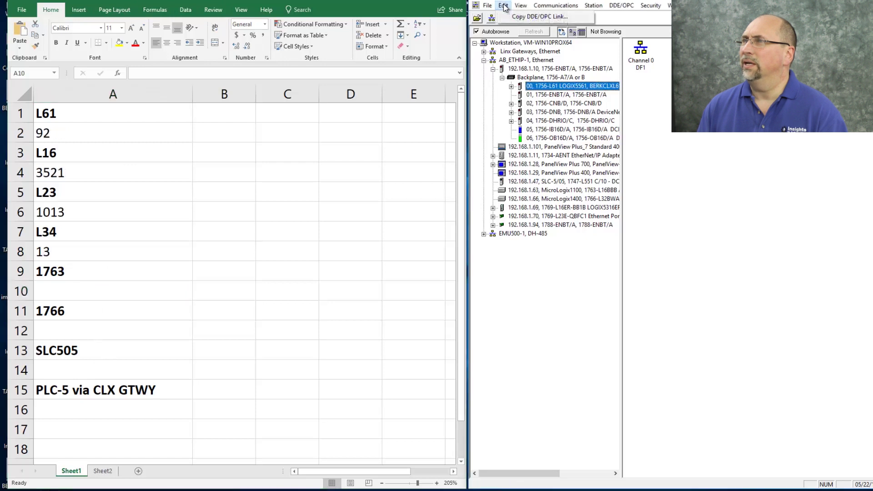
left_click(528, 17)
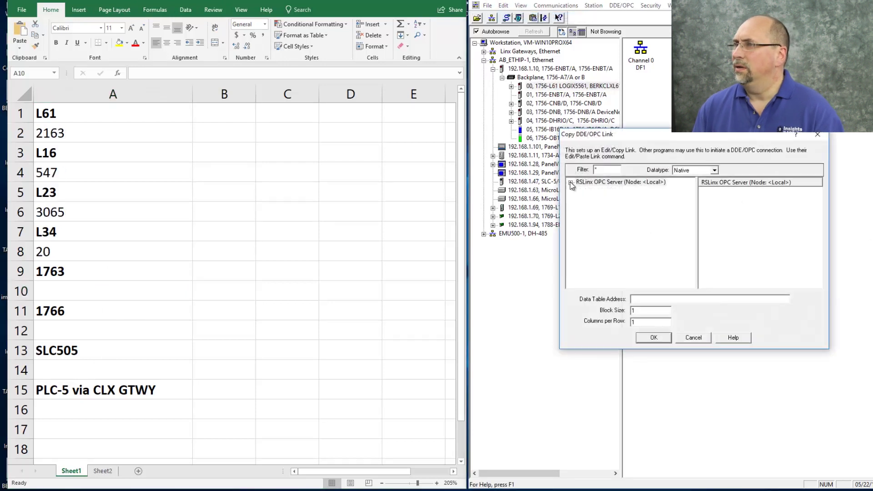
left_click(570, 182)
scroll(626, 282, "down", 1)
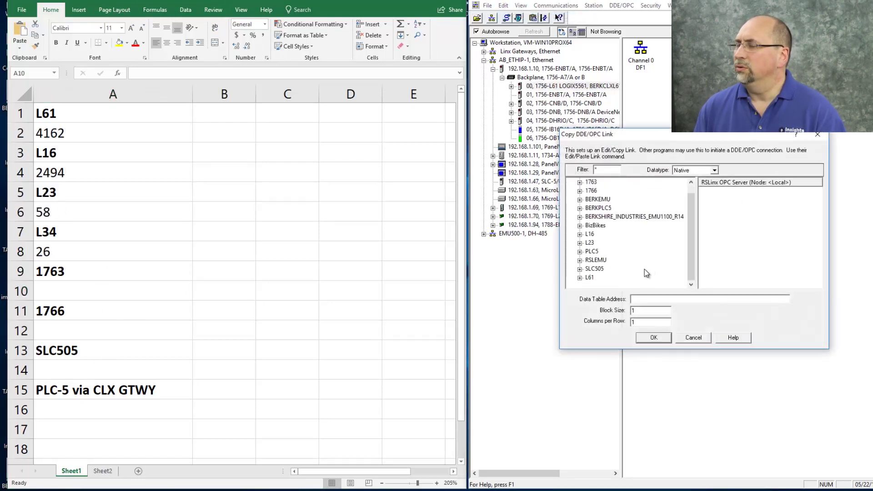
scroll(599, 282, "up", 1)
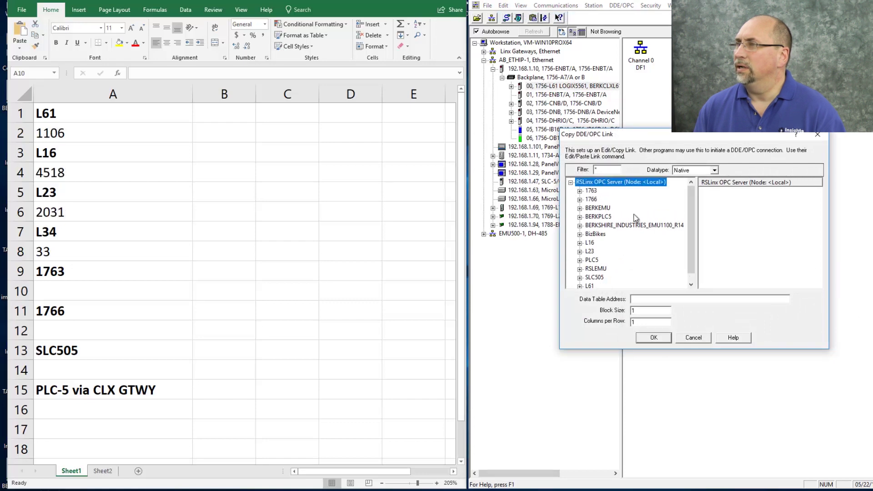
left_click(580, 191)
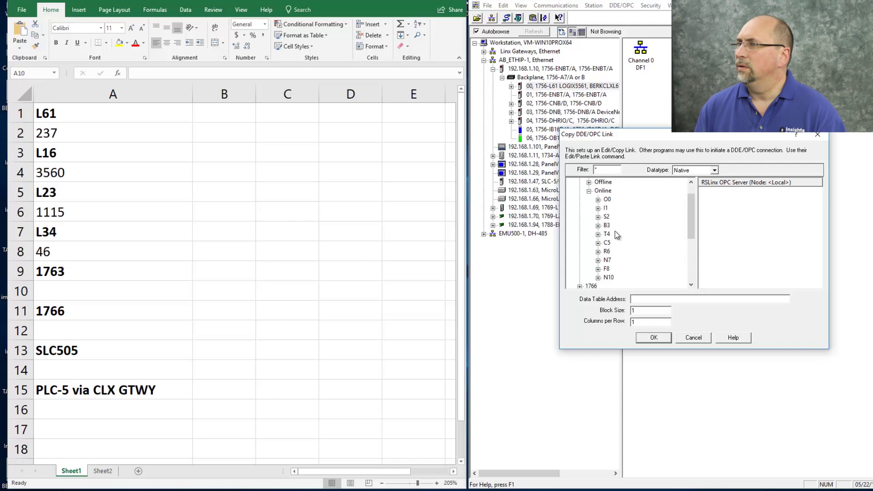
double_click(607, 234)
scroll(637, 258, "down", 10)
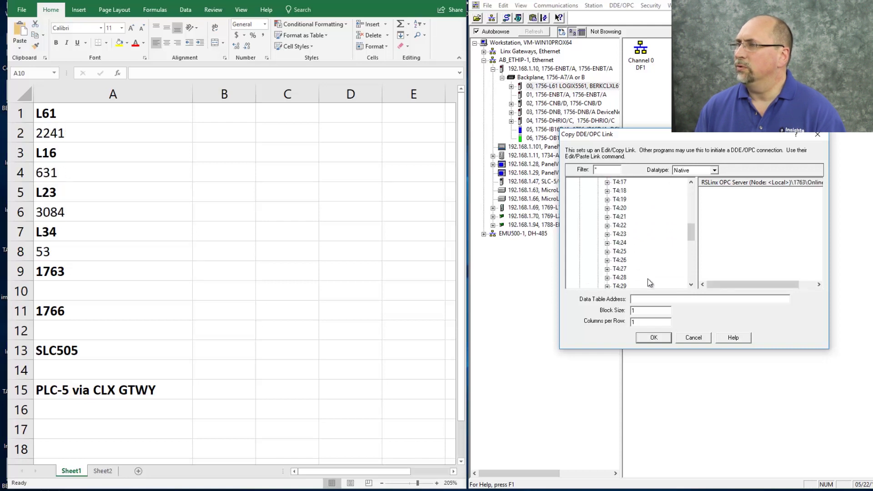
left_click(620, 191)
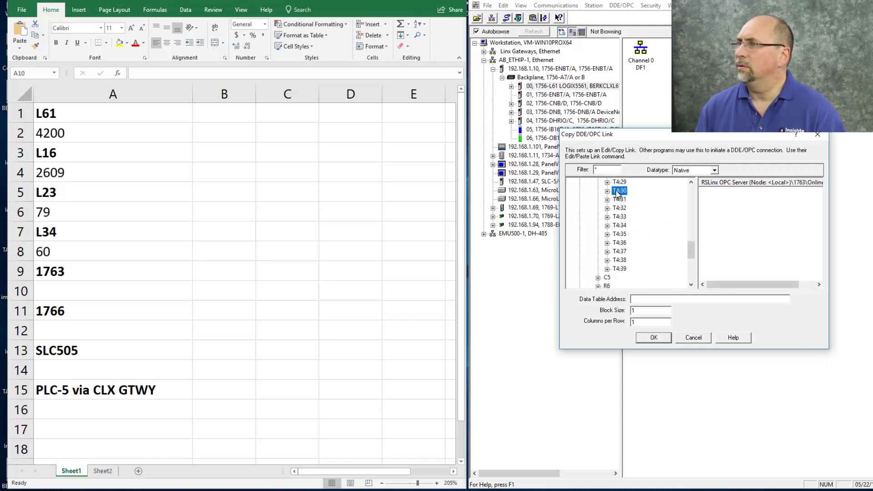
left_click(719, 222)
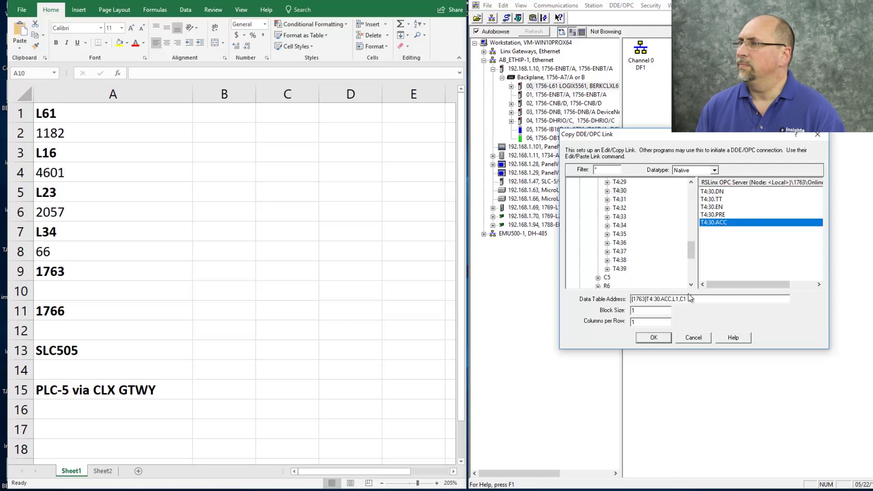
left_click(654, 338)
In Excel, paste the copied T4:30.ACC address into cell A10 under the 1763 heading as a Unicode Text link.
left_click(141, 283)
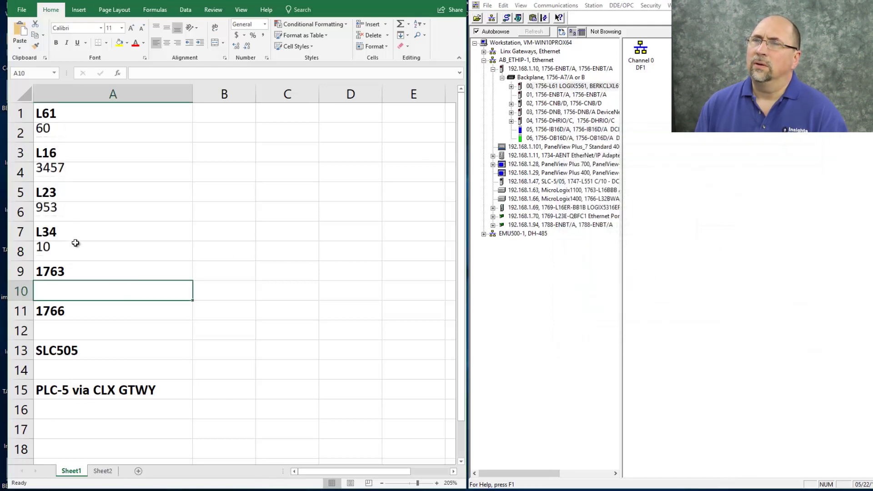
right_click(98, 291)
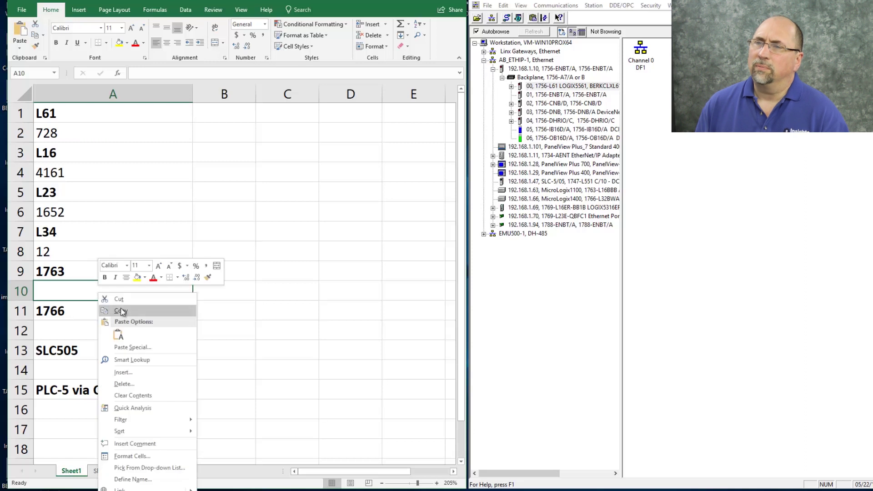
left_click(141, 345)
left_click(36, 291)
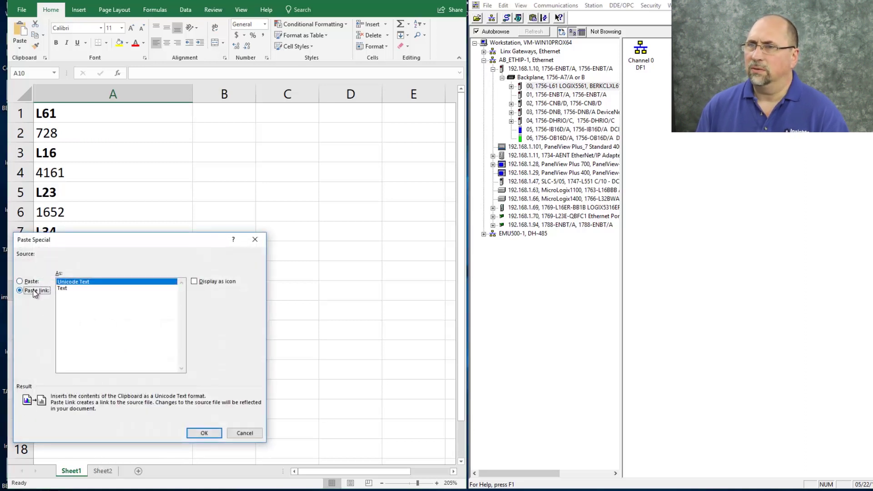
left_click(196, 433)
Copy the link in cell A10 into cells A12 and A14 beneath the 1766 and SLC505 headings.
key("ctrl+c")
left_click(113, 327)
key("ctrl+v")
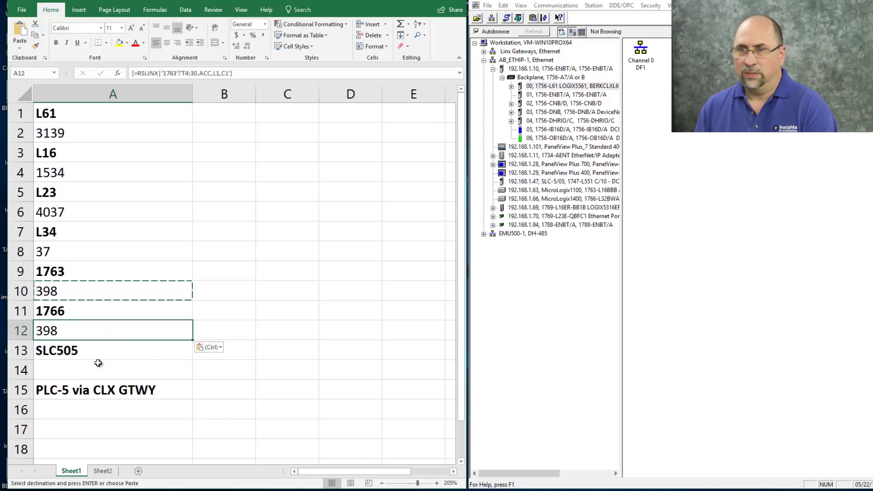
left_click(93, 369)
key("ctrl+v")
Change the topic name in the RSLINX link formulas to 1766 in cell A12 and SLC505 in cell A14.
double_click(75, 326)
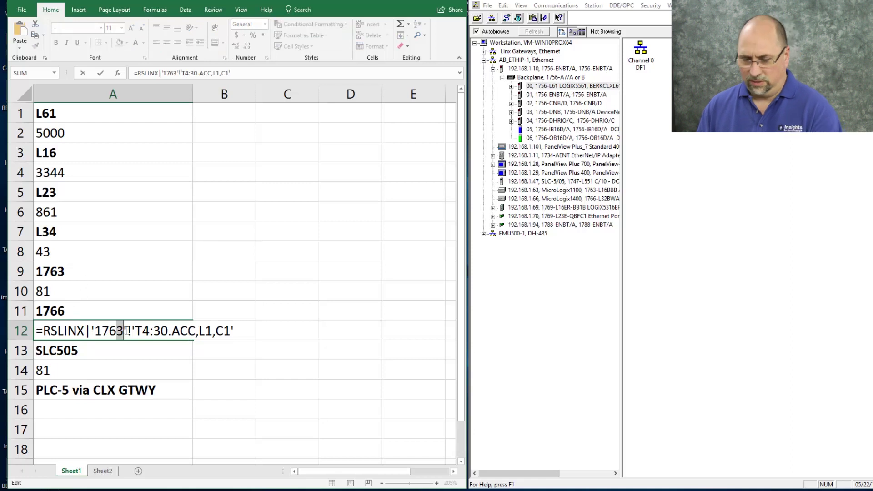
key("Return")
double_click(103, 367)
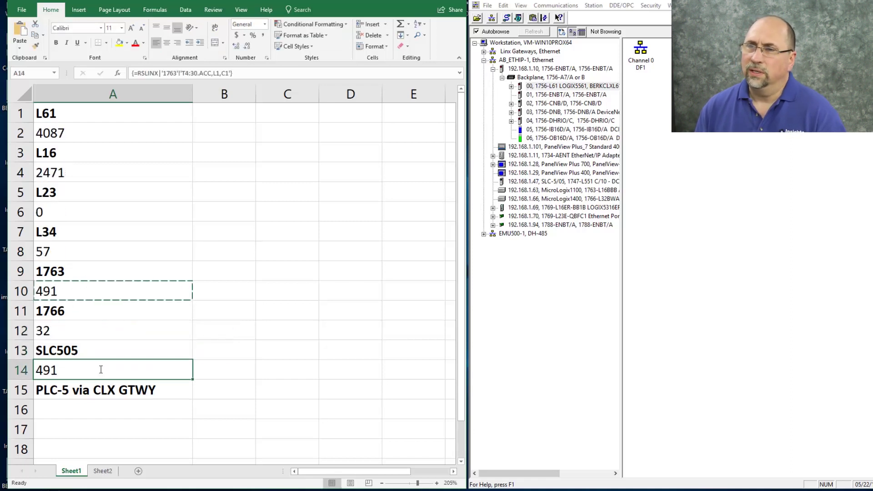
left_click_drag(95, 369, 119, 369)
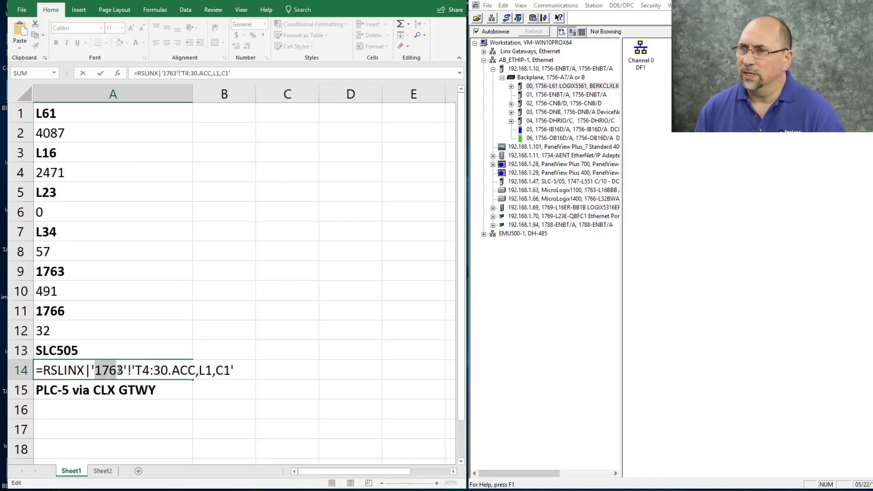
type("SLC505")
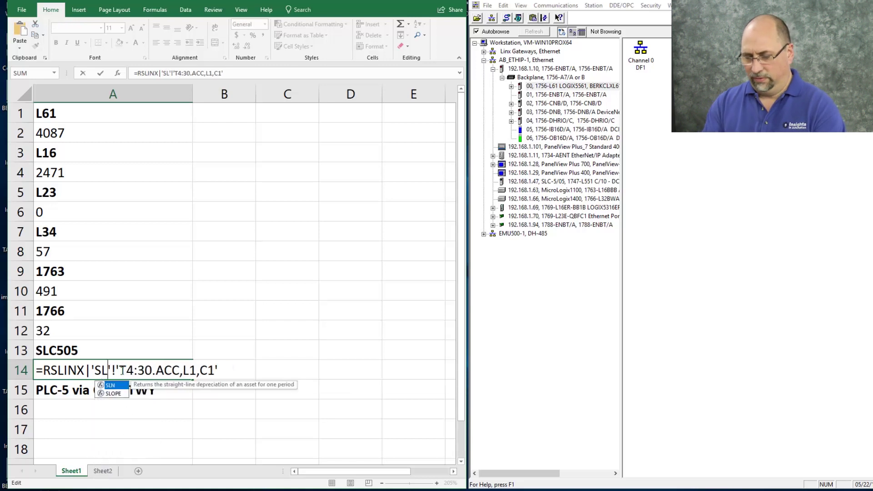
key("Return")
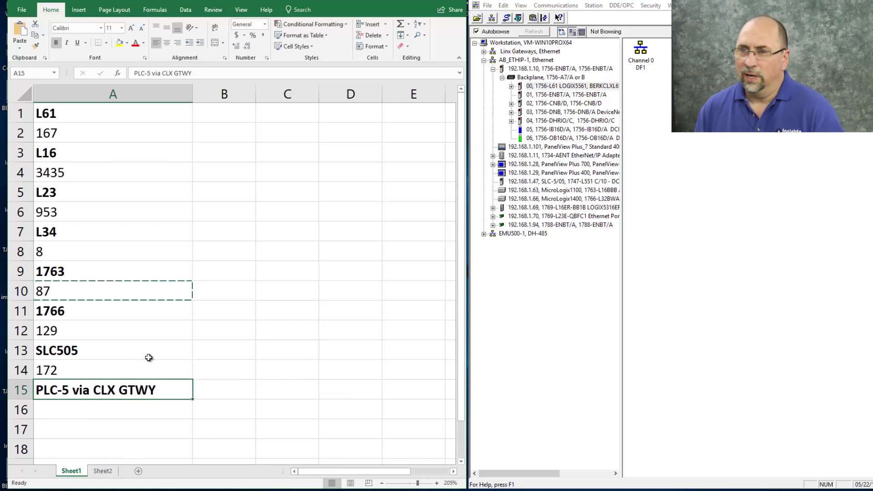
In RSLinx, create a DDE/OPC topic named PLC520 for the PLC-5/20 on channel A of the 1756-DHRIO module.
left_click(132, 410)
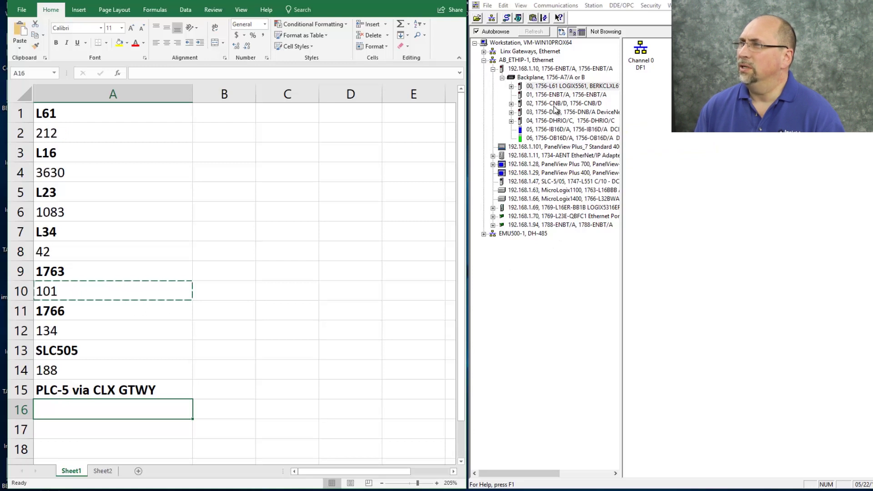
left_click(511, 121)
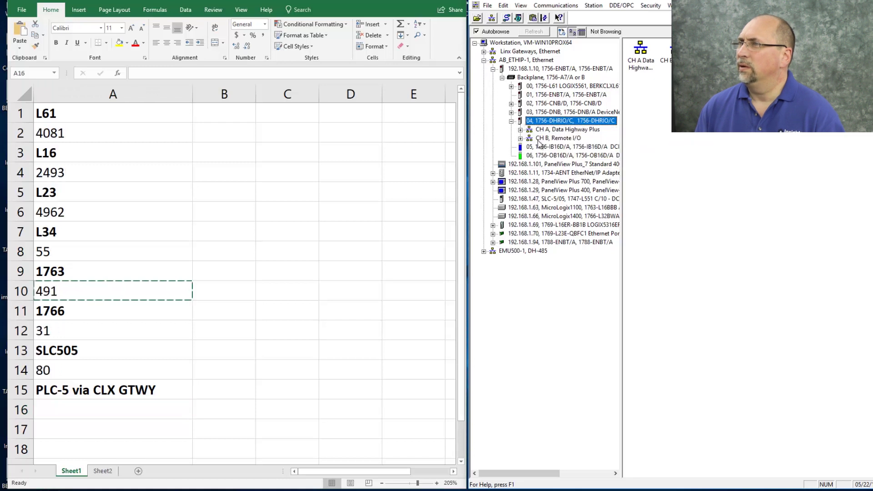
double_click(529, 131)
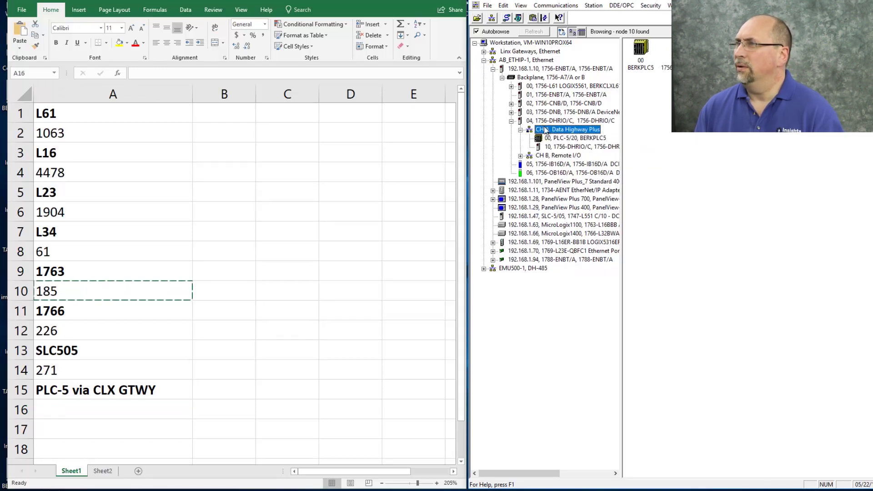
right_click(567, 139)
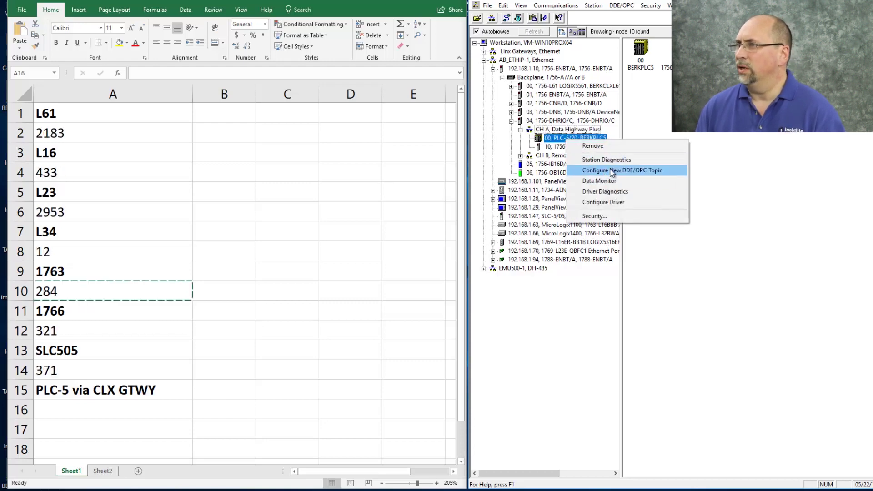
left_click(612, 171)
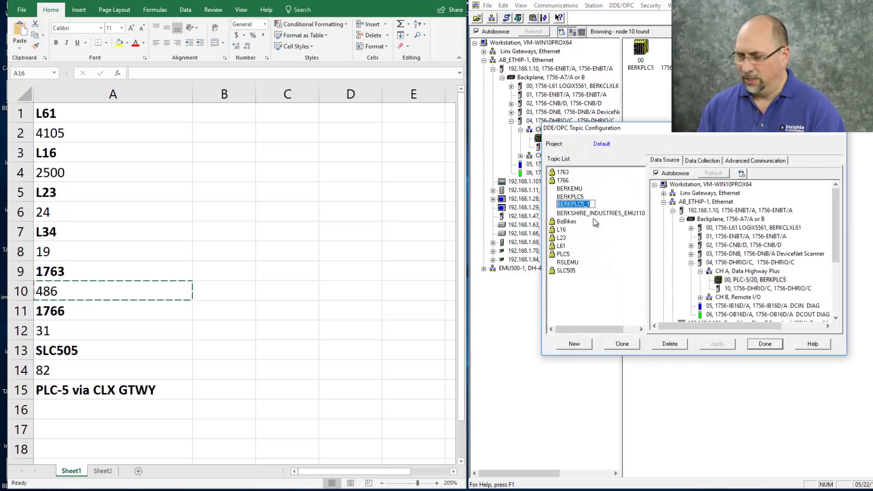
type("PLC520")
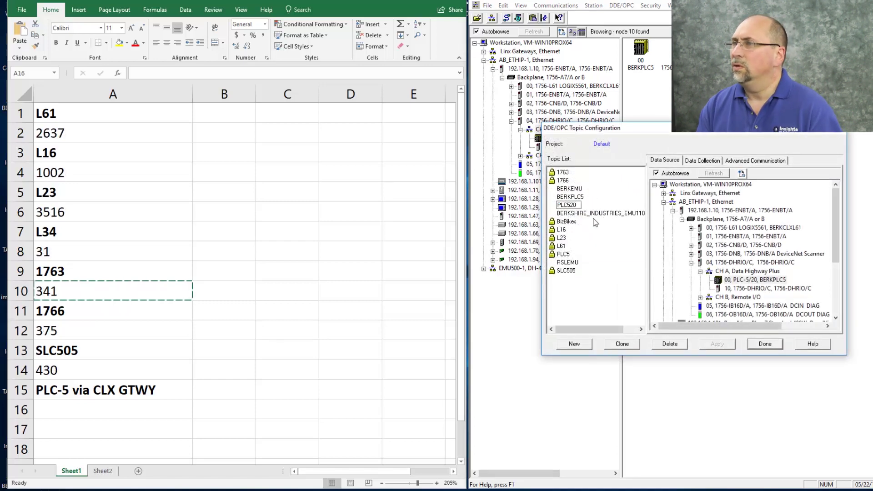
key("Return")
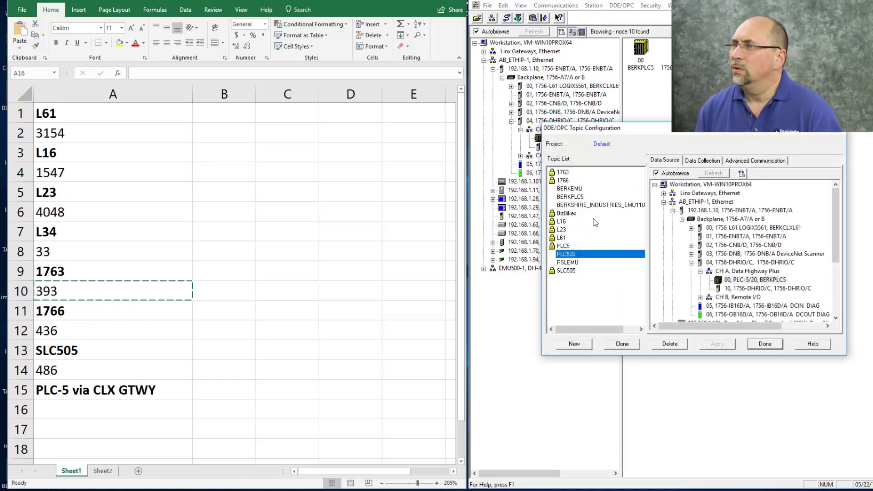
Set the PLC520 topic's polled messages interval to 500 ms and update the topic.
left_click(765, 344)
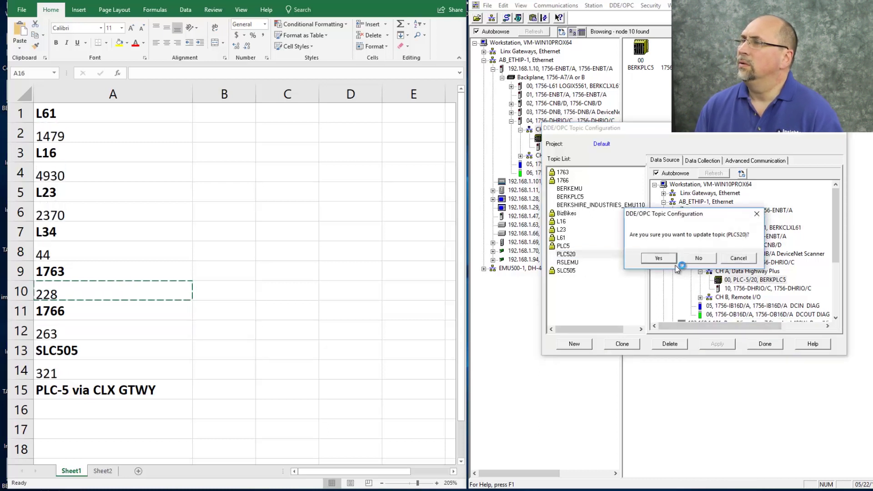
left_click(746, 261)
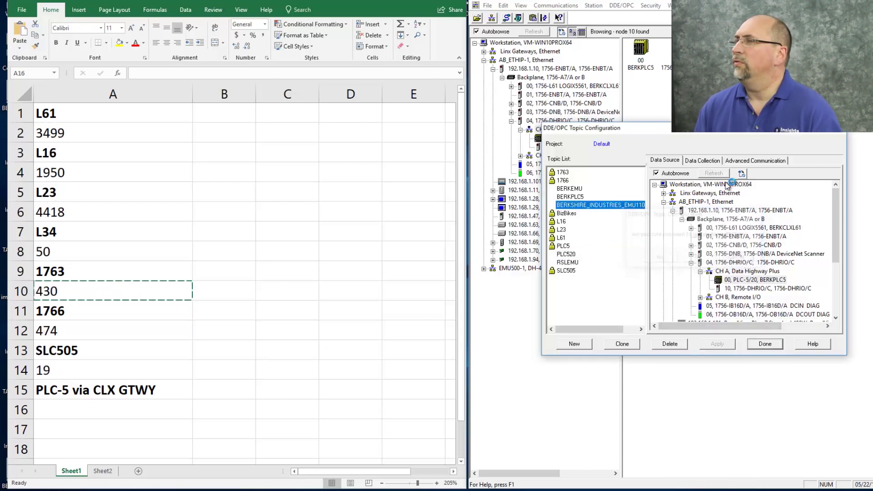
left_click(703, 160)
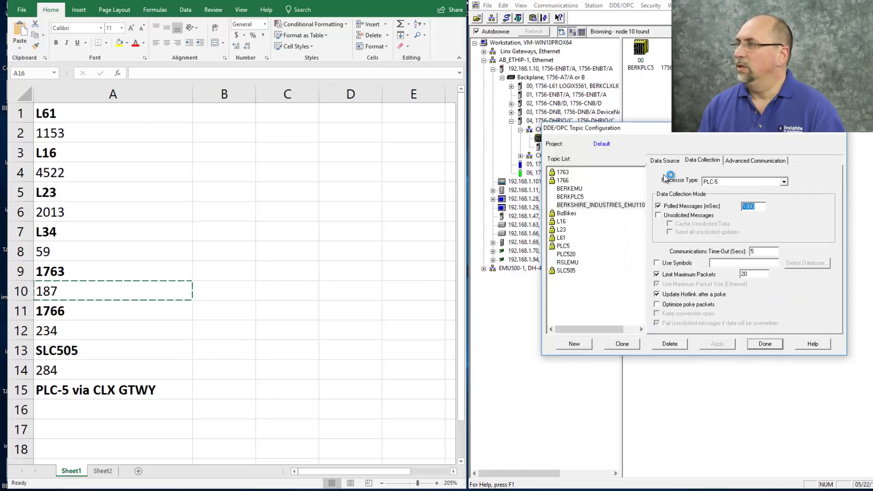
type("500")
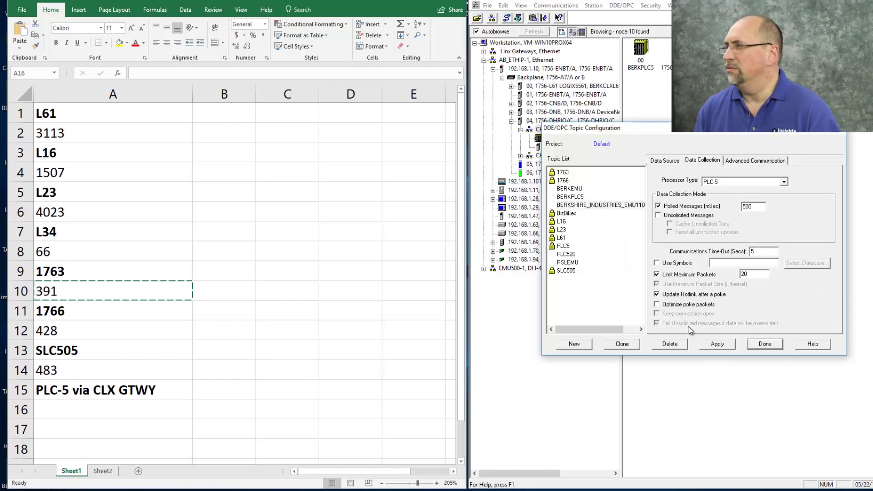
left_click(716, 345)
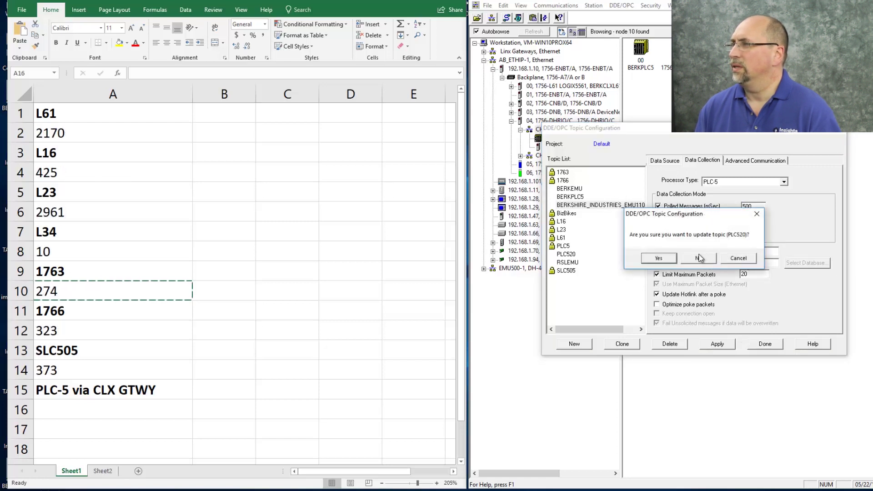
left_click(667, 259)
left_click(765, 346)
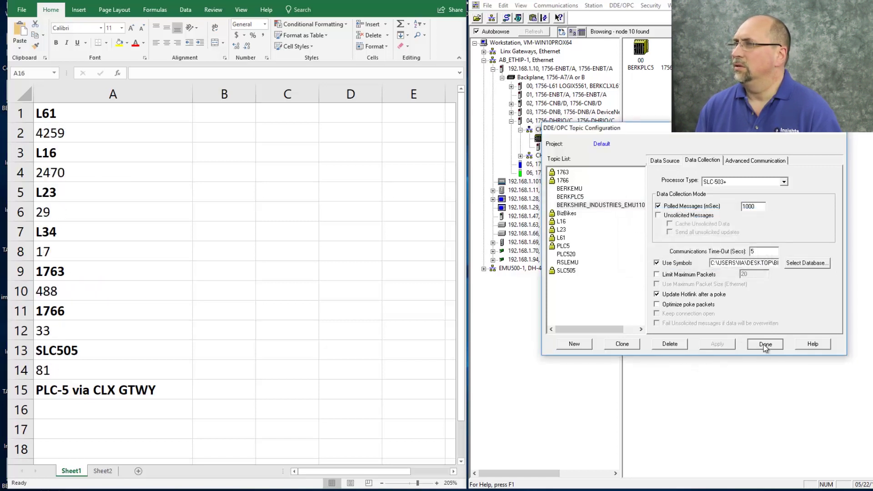
Review the PLC520 topic's data source and data collection settings and close the topic configuration.
left_click(570, 255)
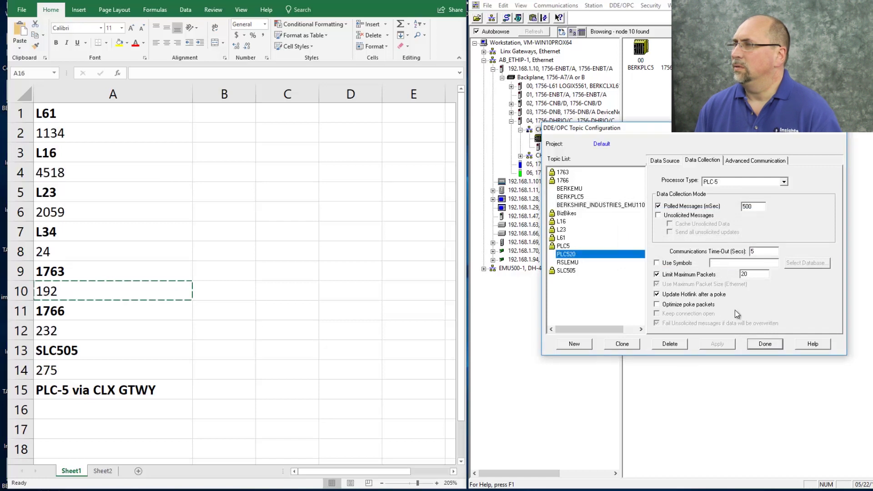
left_click(660, 162)
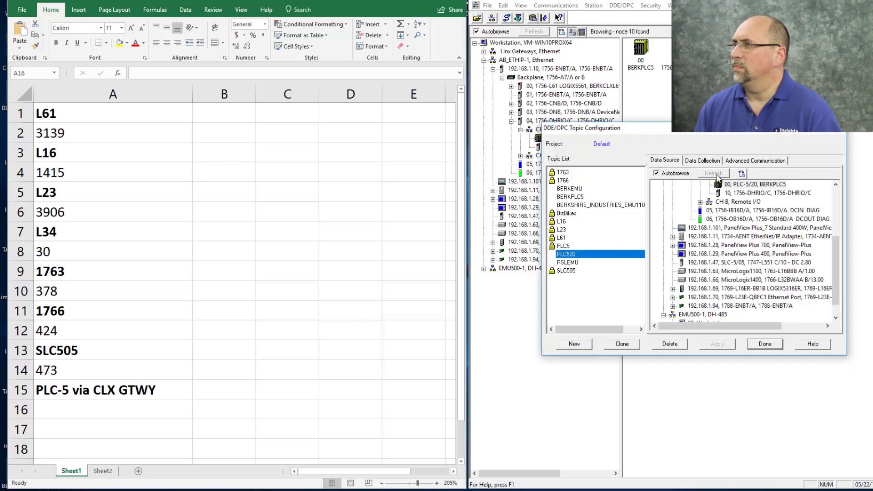
left_click(709, 161)
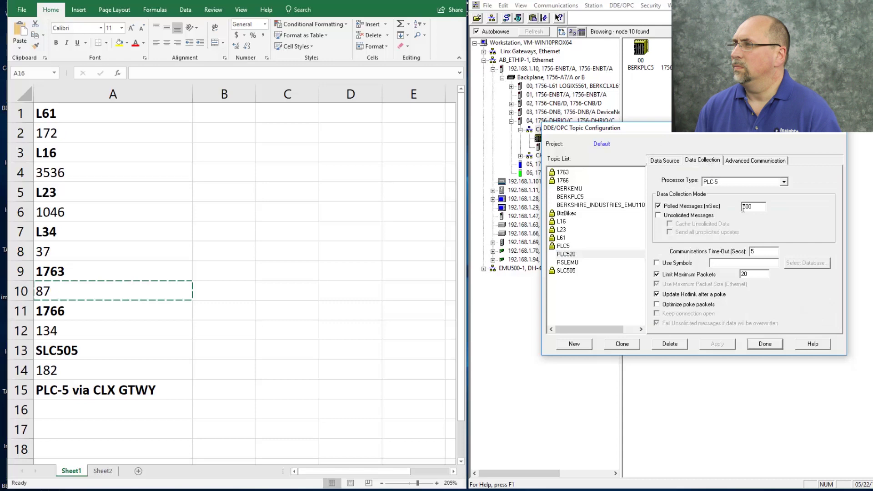
left_click(766, 345)
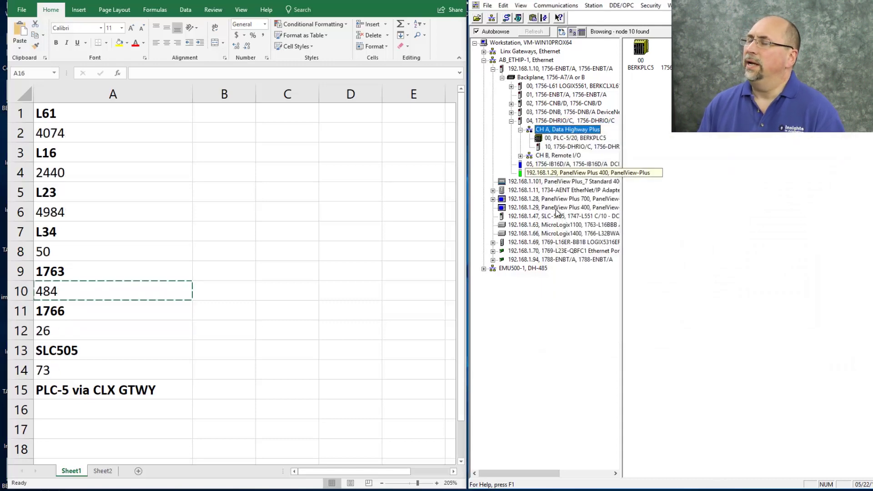
Copy the DDE/OPC link of timer accumulator T4:30.ACC from the PLC520 topic's online data files.
left_click(504, 6)
left_click(523, 16)
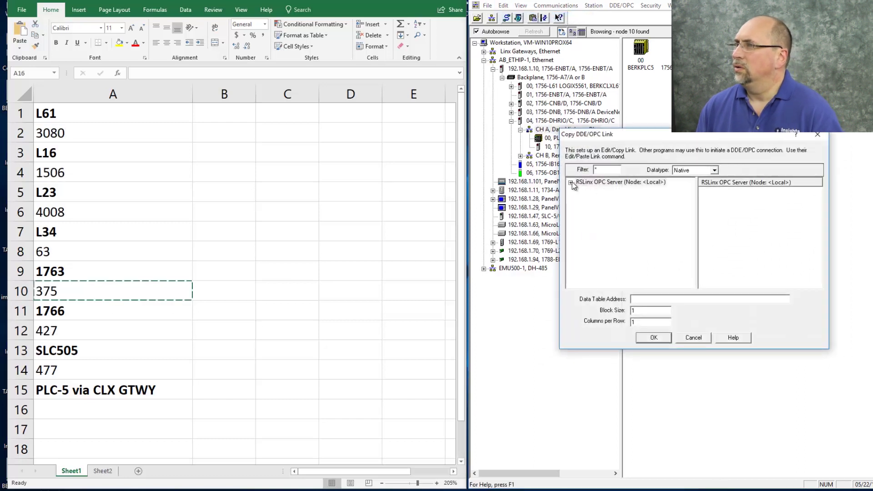
left_click(571, 182)
scroll(623, 243, "down", 1)
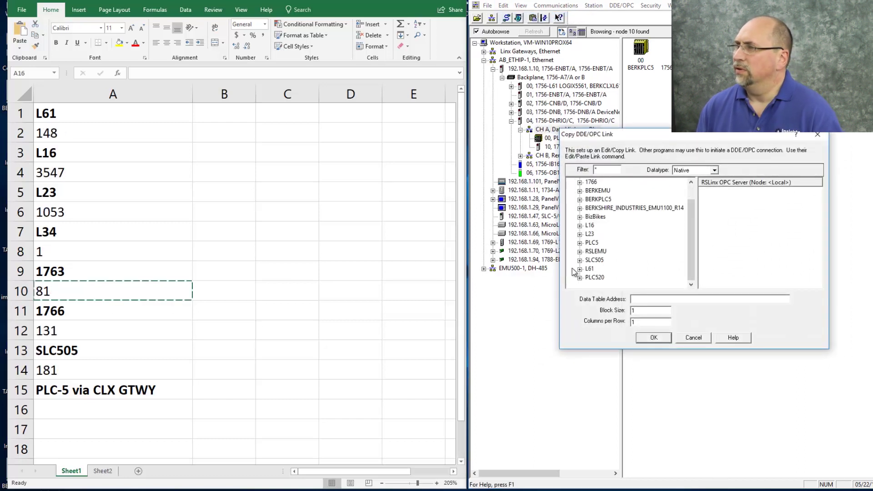
left_click(580, 277)
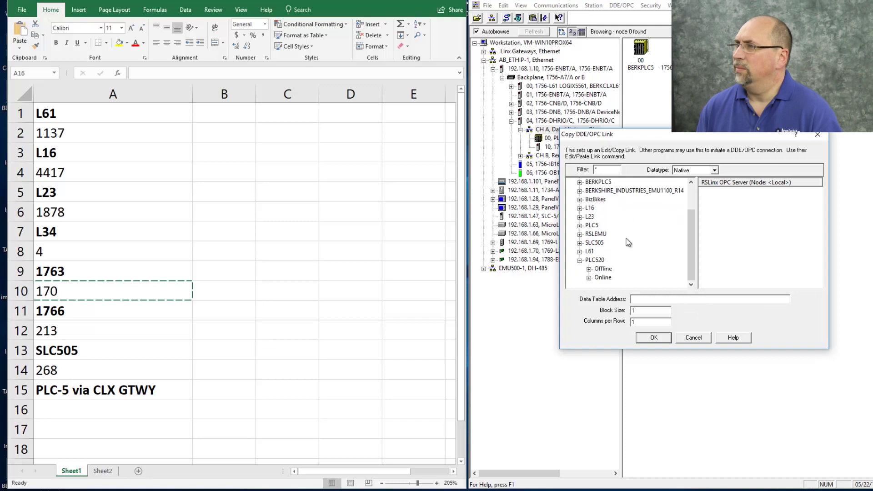
left_click(589, 277)
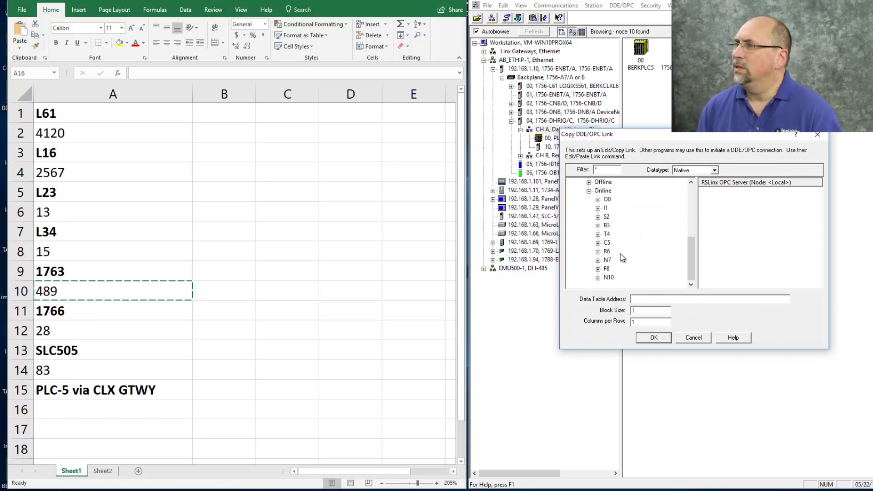
left_click(598, 233)
scroll(631, 244, "down", 3)
scroll(635, 269, "down", 3)
left_click(619, 225)
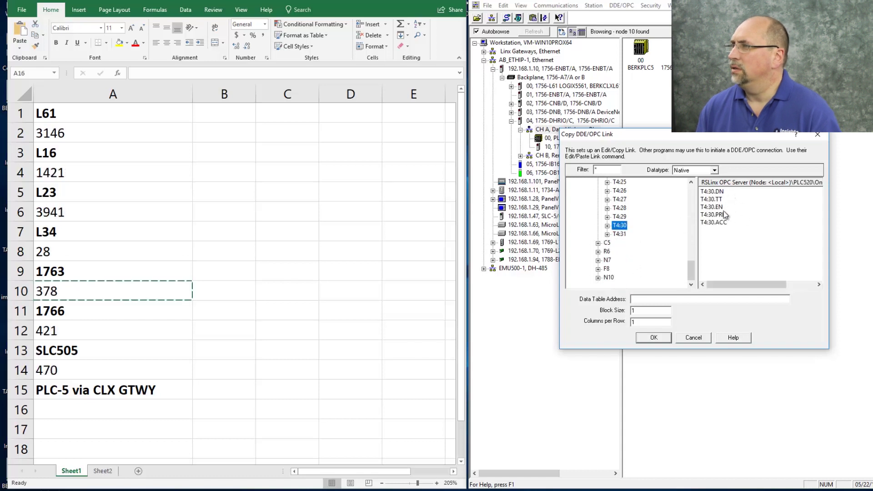
left_click(714, 222)
left_click(654, 337)
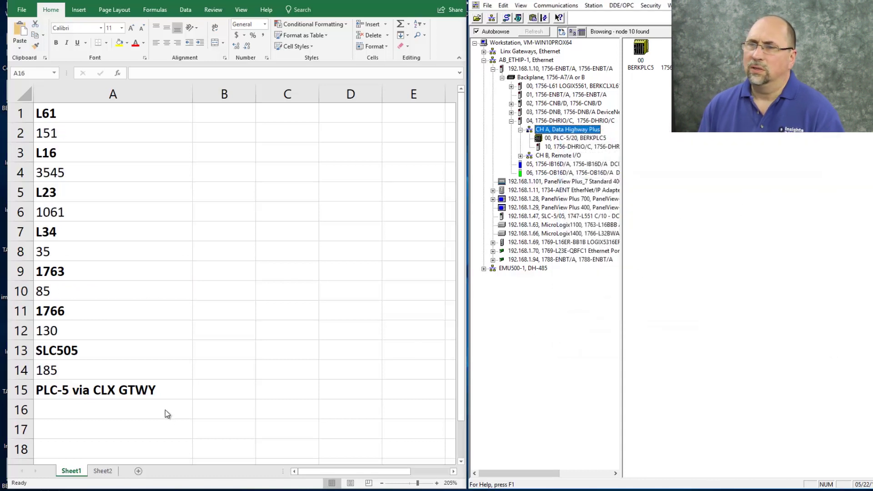
In Excel, paste the copied PLC520 address into cell A16 under the PLC-5 via CLX GTWY heading as a Unicode Text link.
left_click(150, 408)
right_click(150, 408)
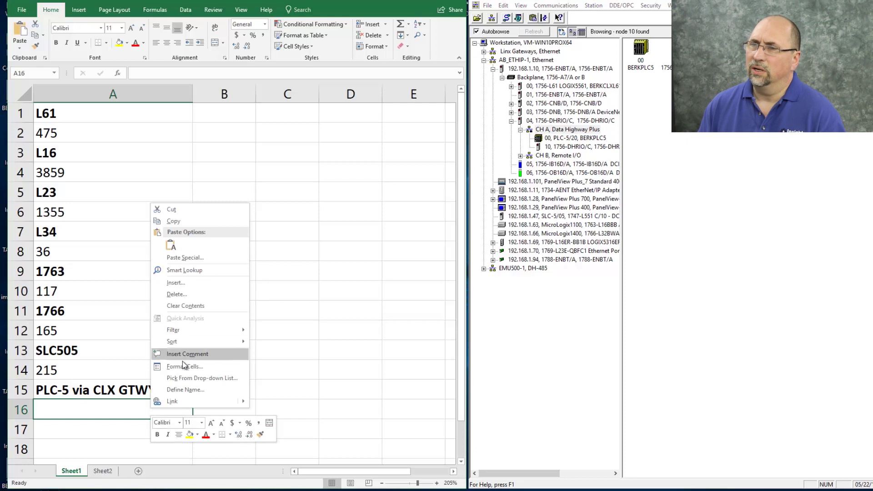
left_click(188, 259)
left_click(77, 201)
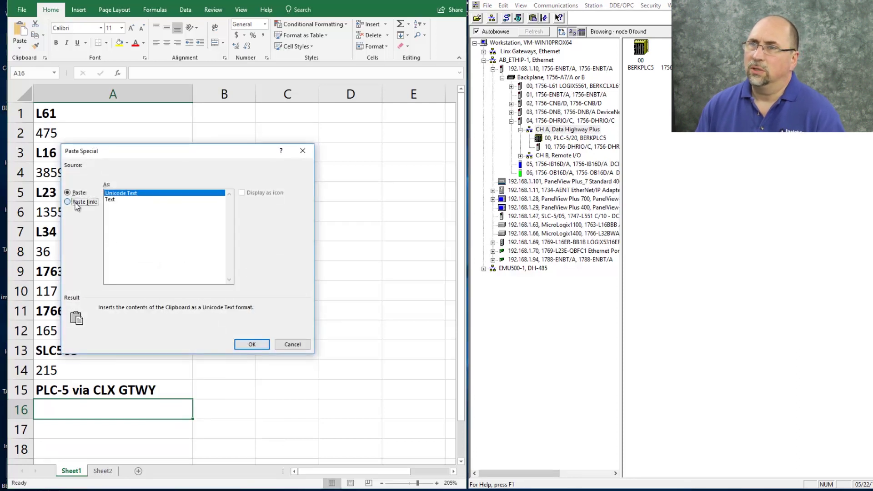
left_click(262, 348)
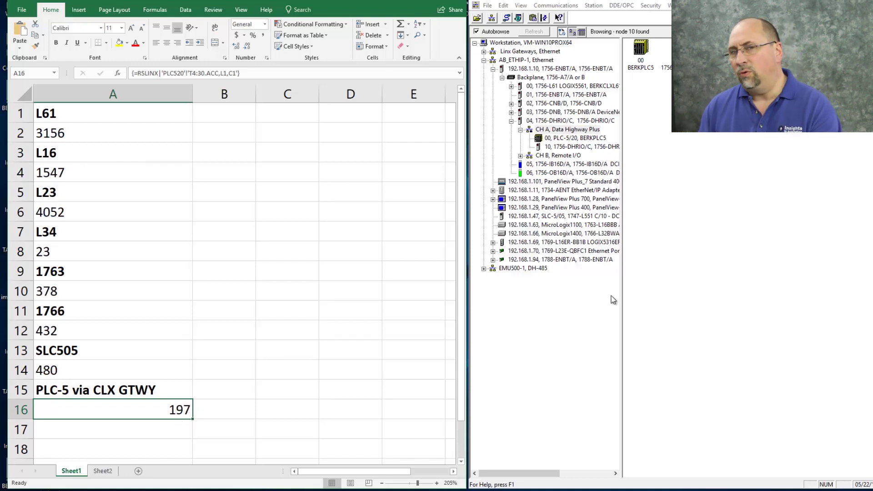
Switch to RSLinx Classic Help and examine the "excel" search topics and the DDE macro for reading a block of words.
key("alt+Tab")
key("alt+Tab")
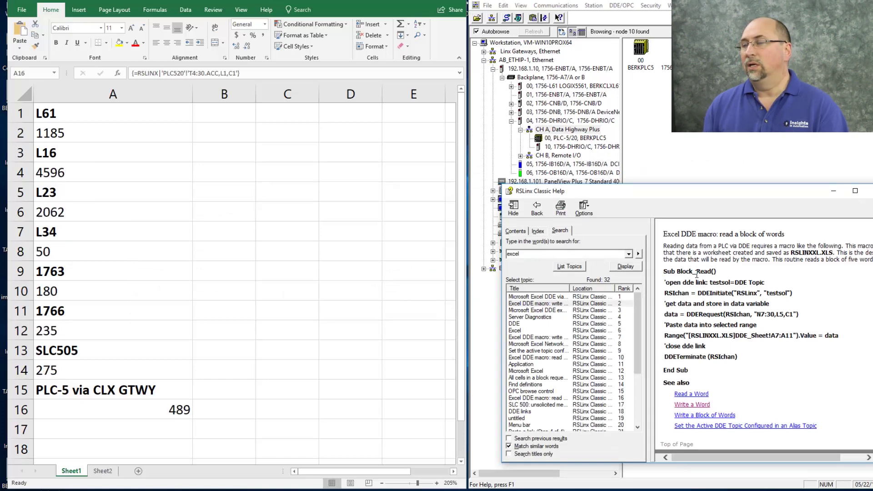
left_click_drag(766, 190, 764, 107)
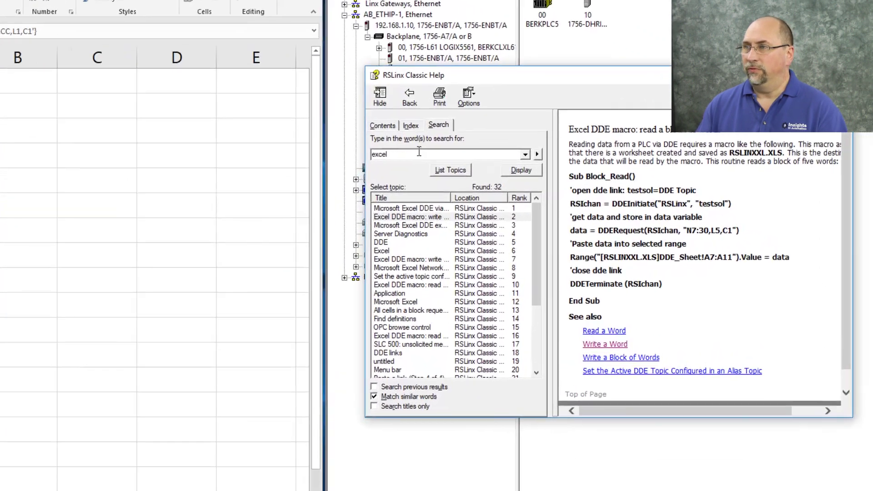
double_click(419, 152)
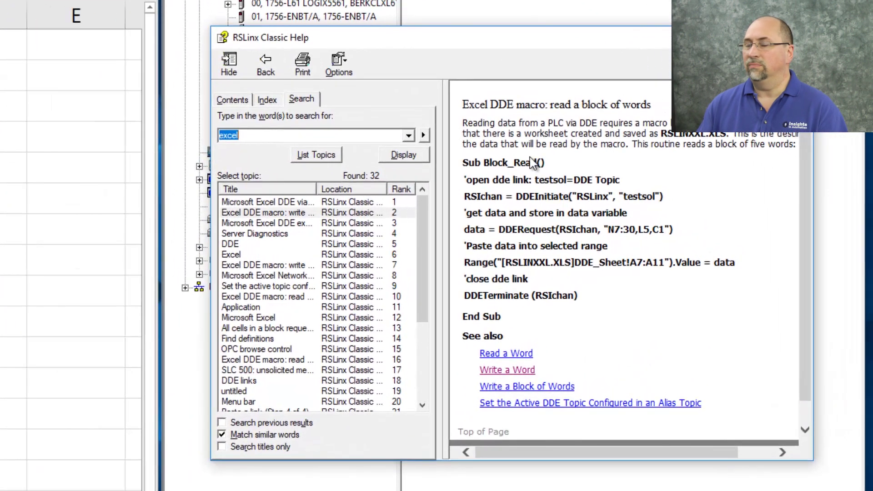